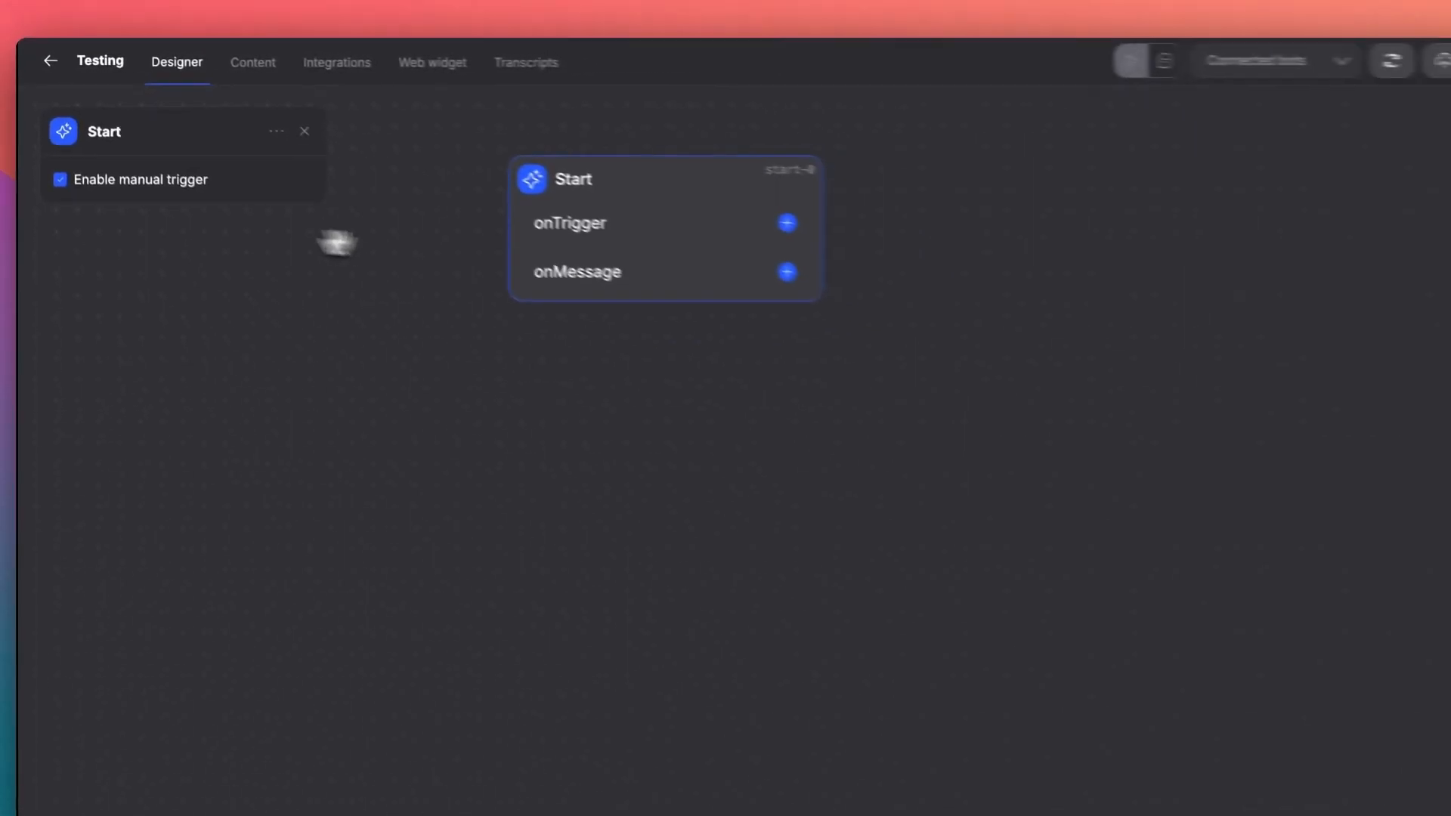
# - Add a Text Input node to the canvas with the message "What day is it today?"
pyautogui.click(807, 389)
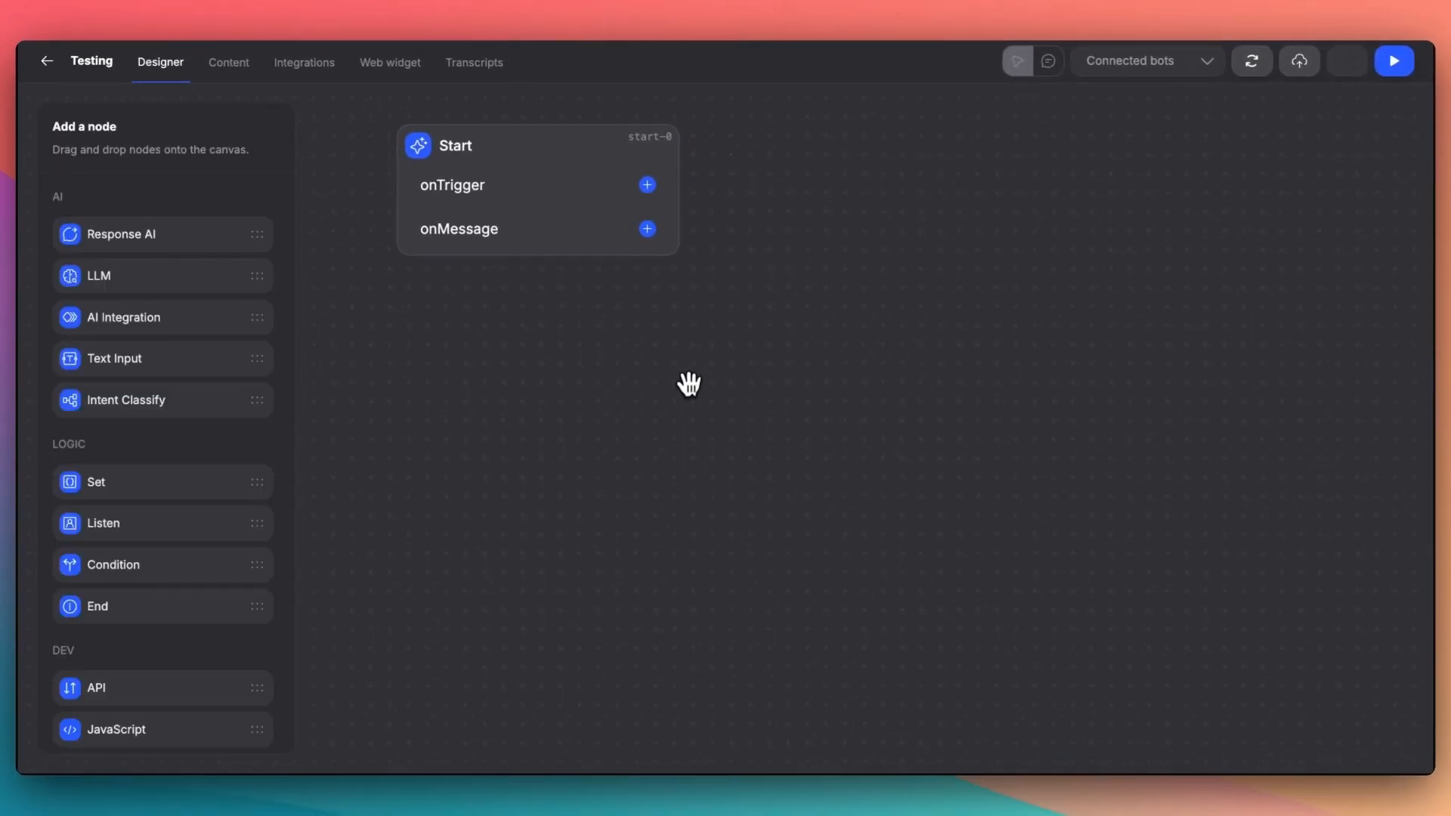
pyautogui.moveTo(108, 361); pyautogui.dragTo(676, 365)
pyautogui.click(765, 367)
pyautogui.click(96, 181)
pyautogui.write('Wh')
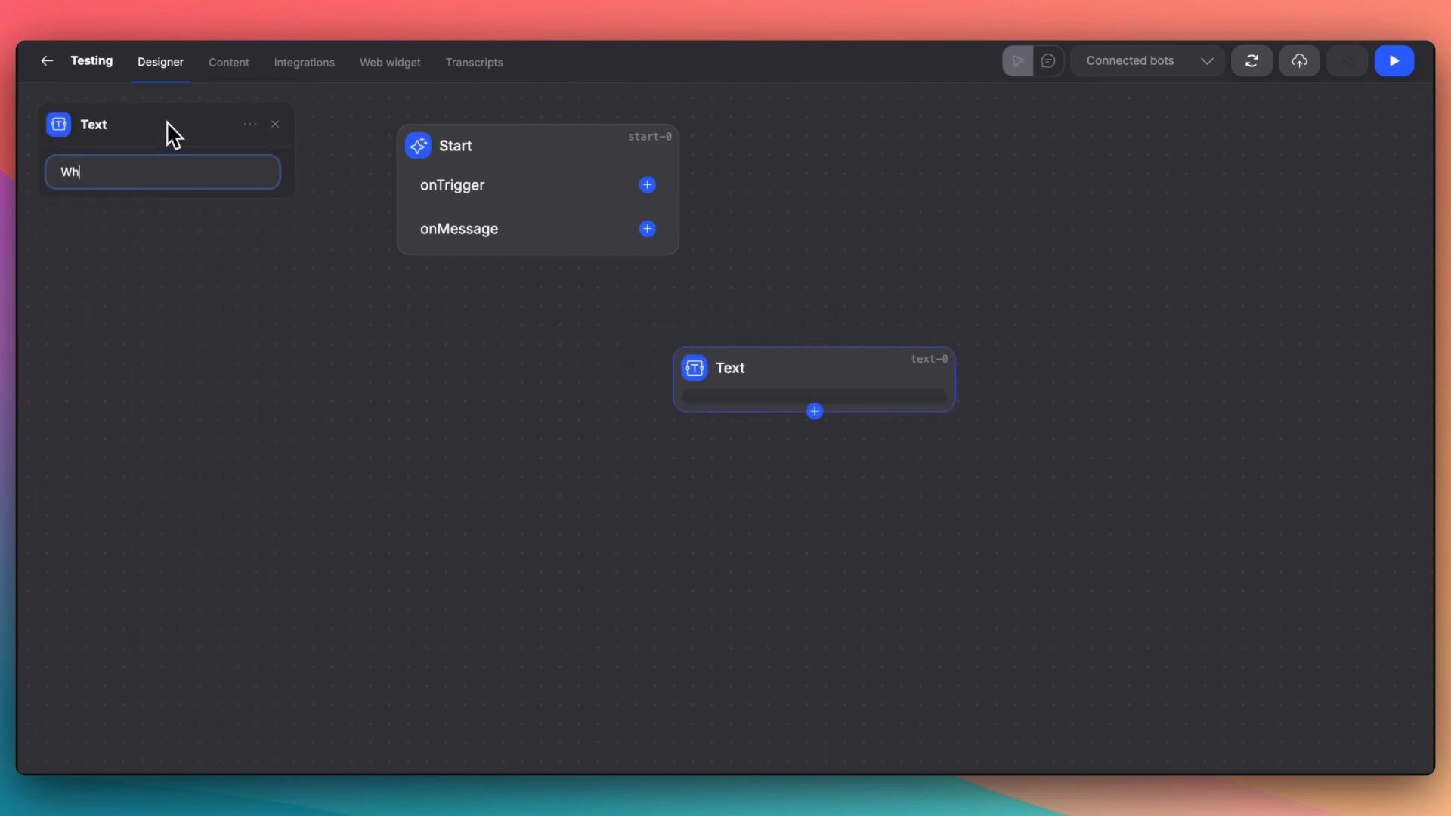
pyautogui.write('at day is it today?')
pyautogui.click(275, 127)
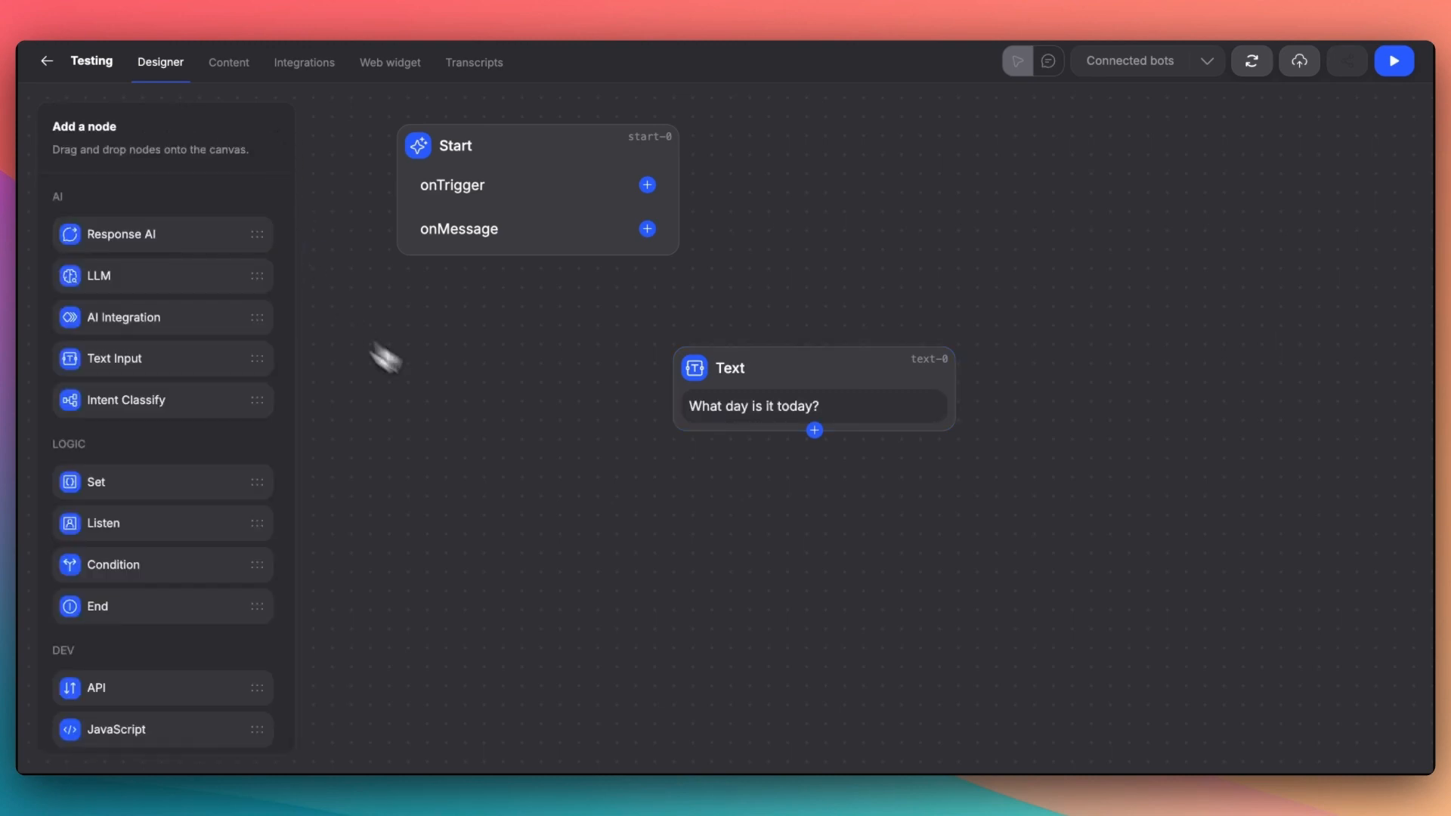
# - Connect the Start node's onTrigger output to the Text node, and place a Response AI node below it, linked from the Text node
pyautogui.moveTo(768, 225); pyautogui.dragTo(808, 340)
pyautogui.scroll(-2, 864, 303)
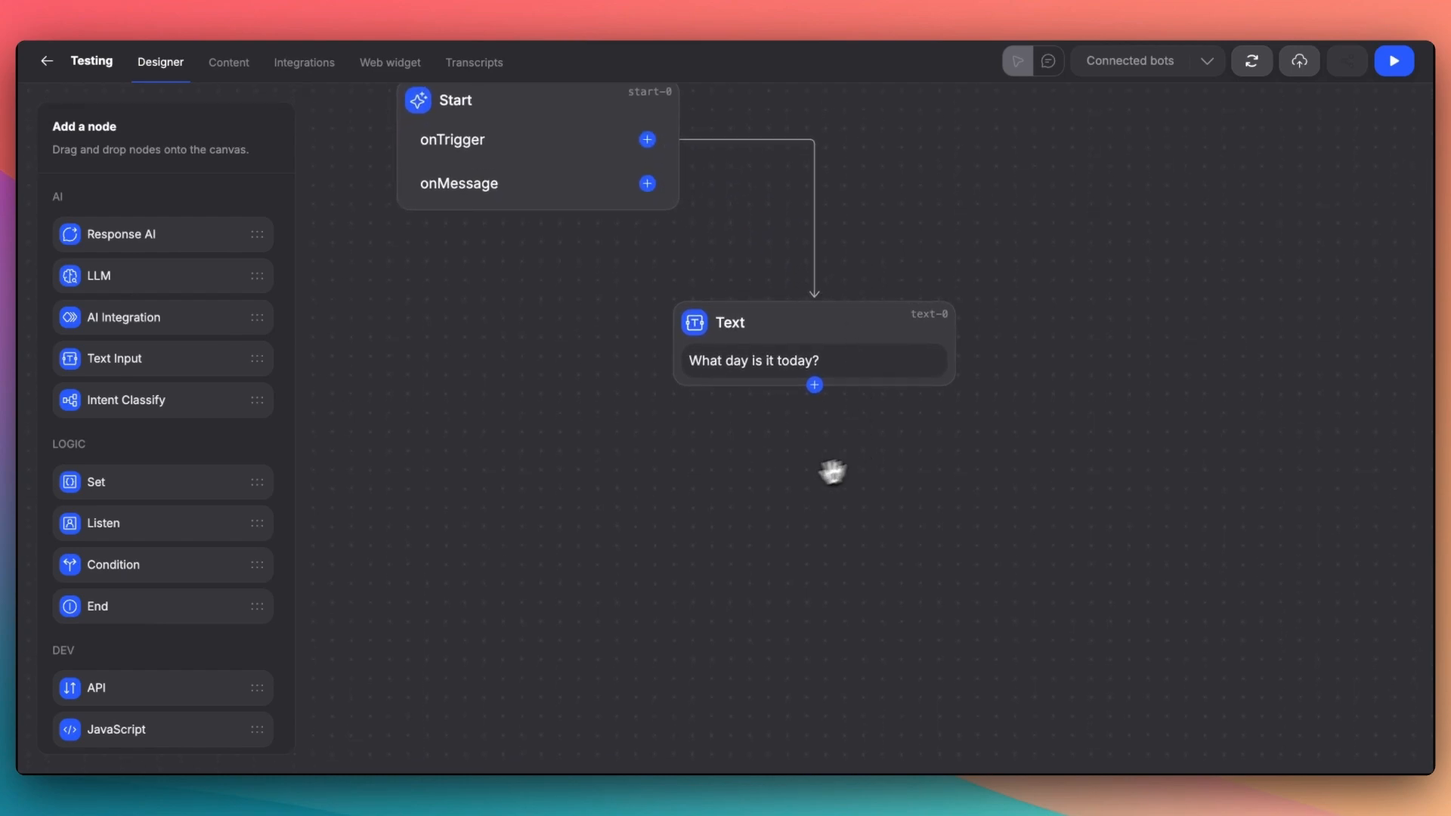
pyautogui.scroll(-1, 142, 564)
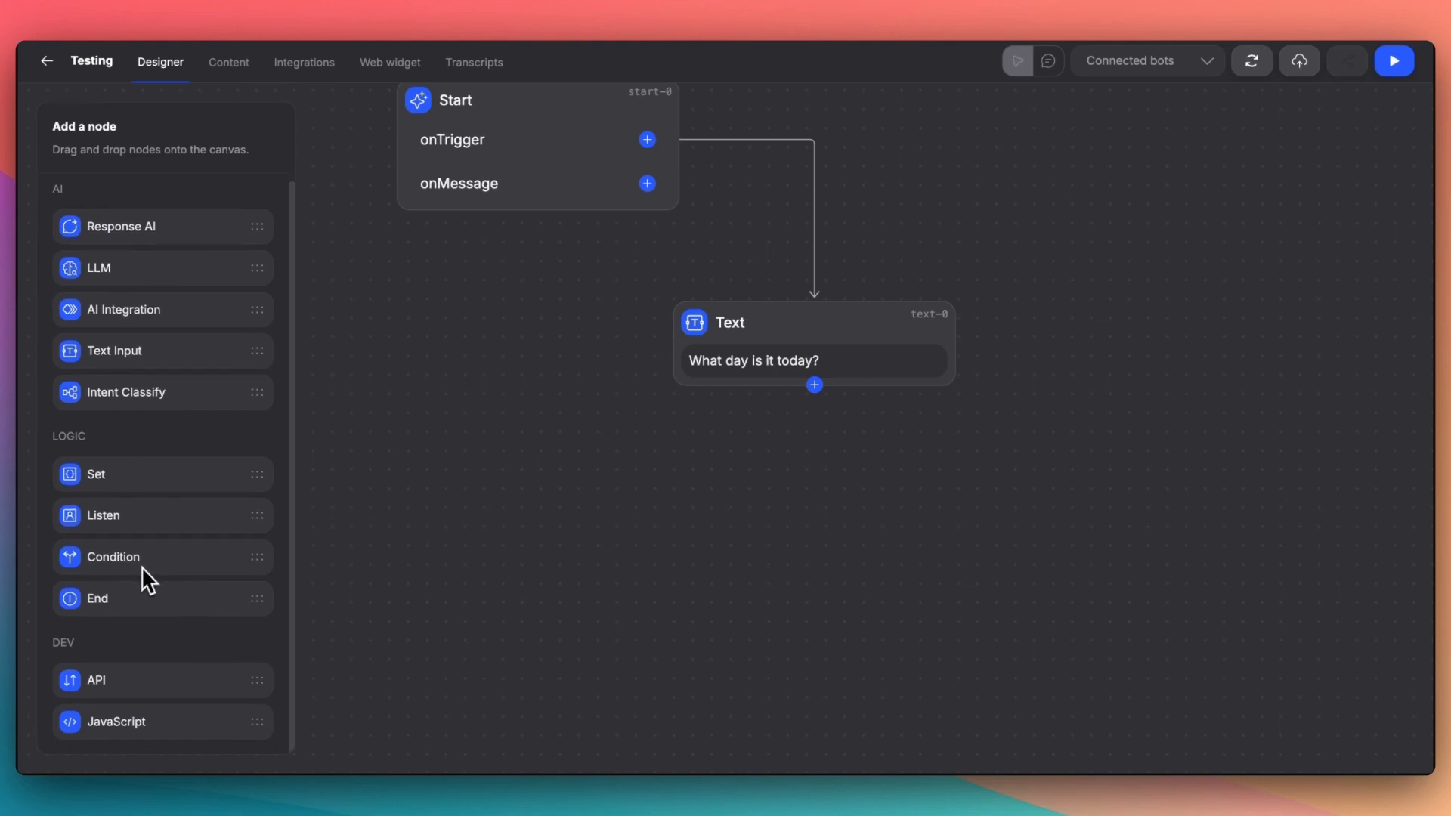
pyautogui.moveTo(112, 227); pyautogui.dragTo(729, 474)
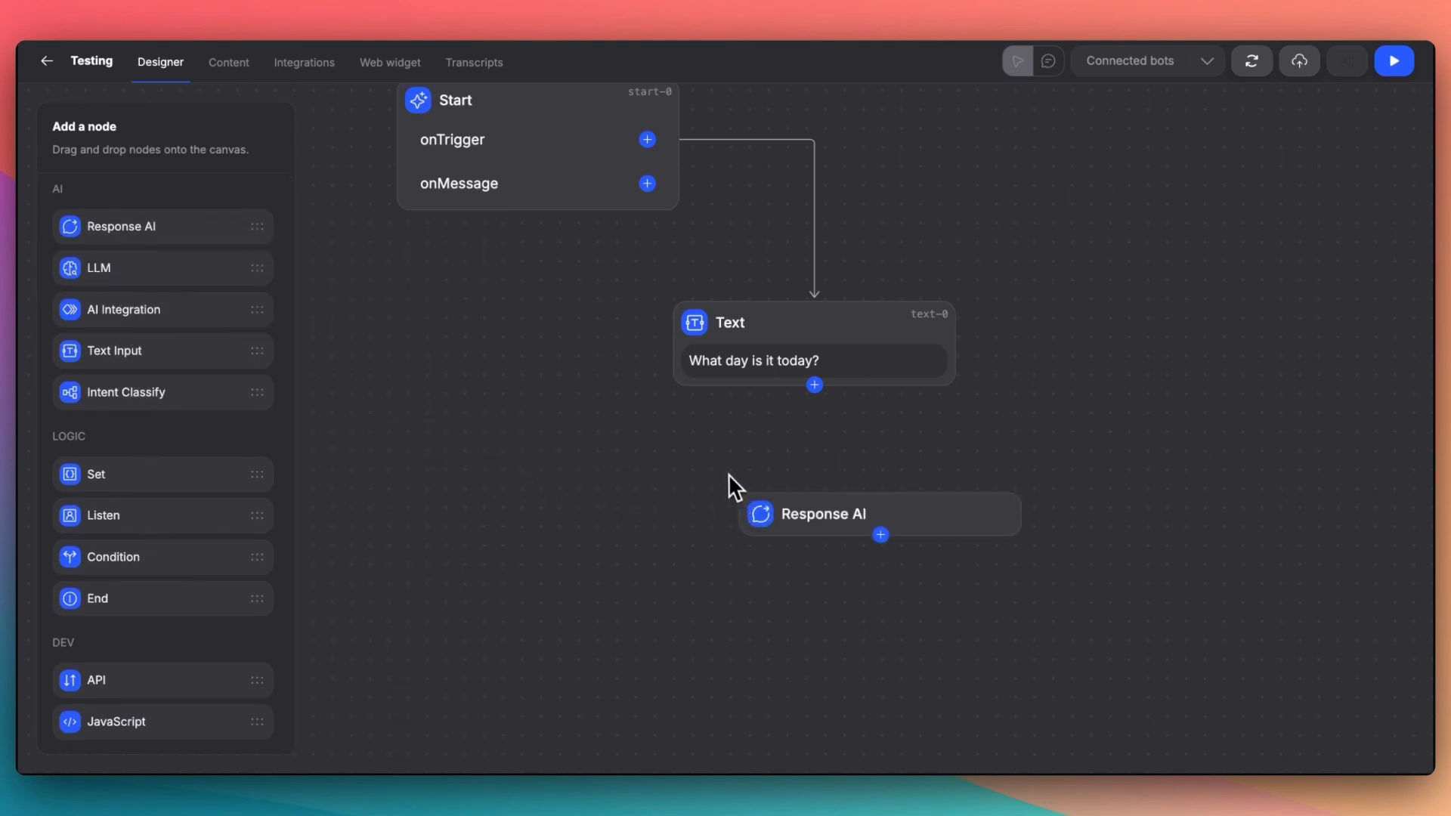
# - Add the canned responses "Monday" and "Tuesday" to the Response AI node
pyautogui.click(907, 512)
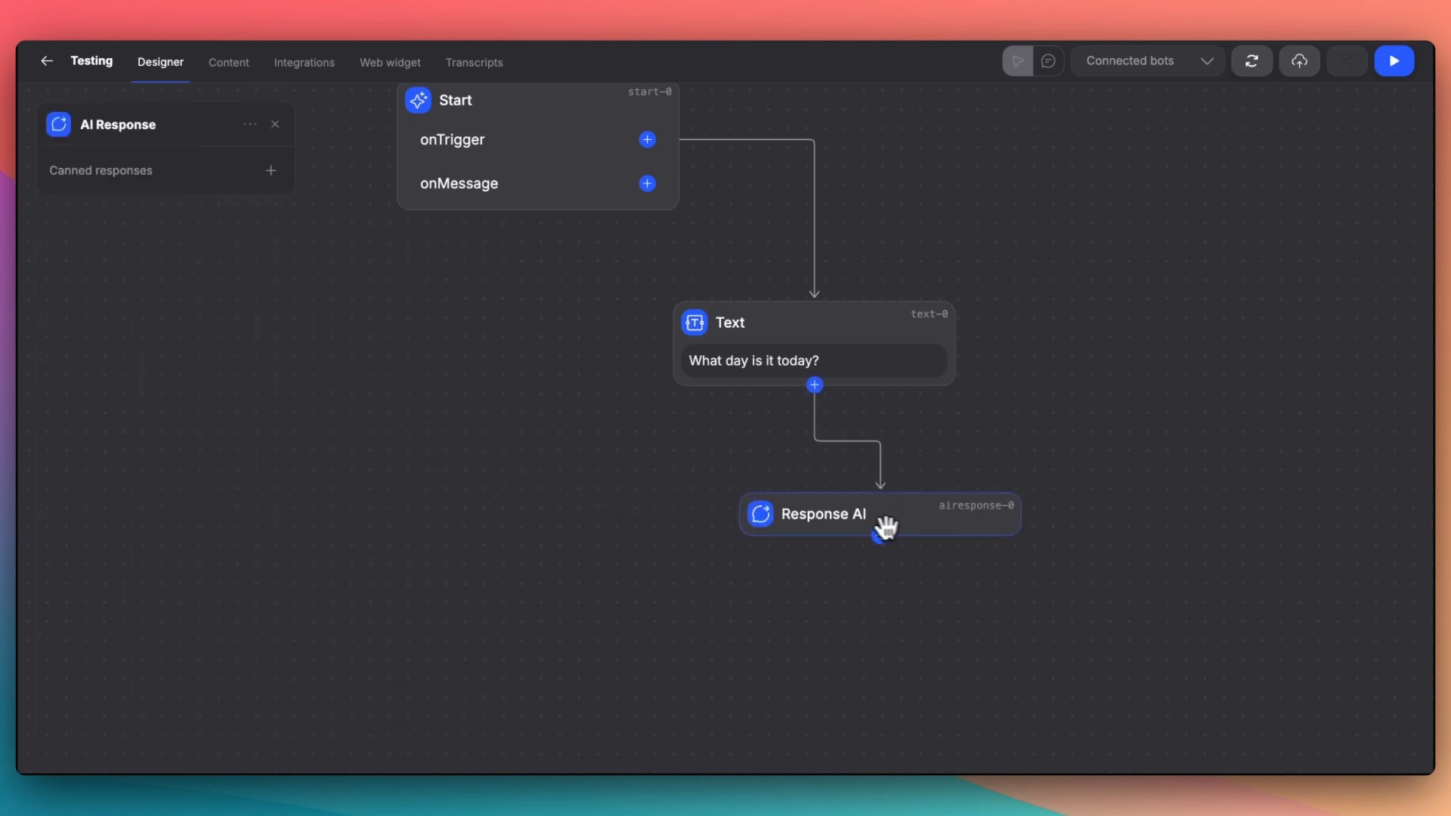
pyautogui.click(271, 170)
pyautogui.write('Monday')
pyautogui.click(195, 171)
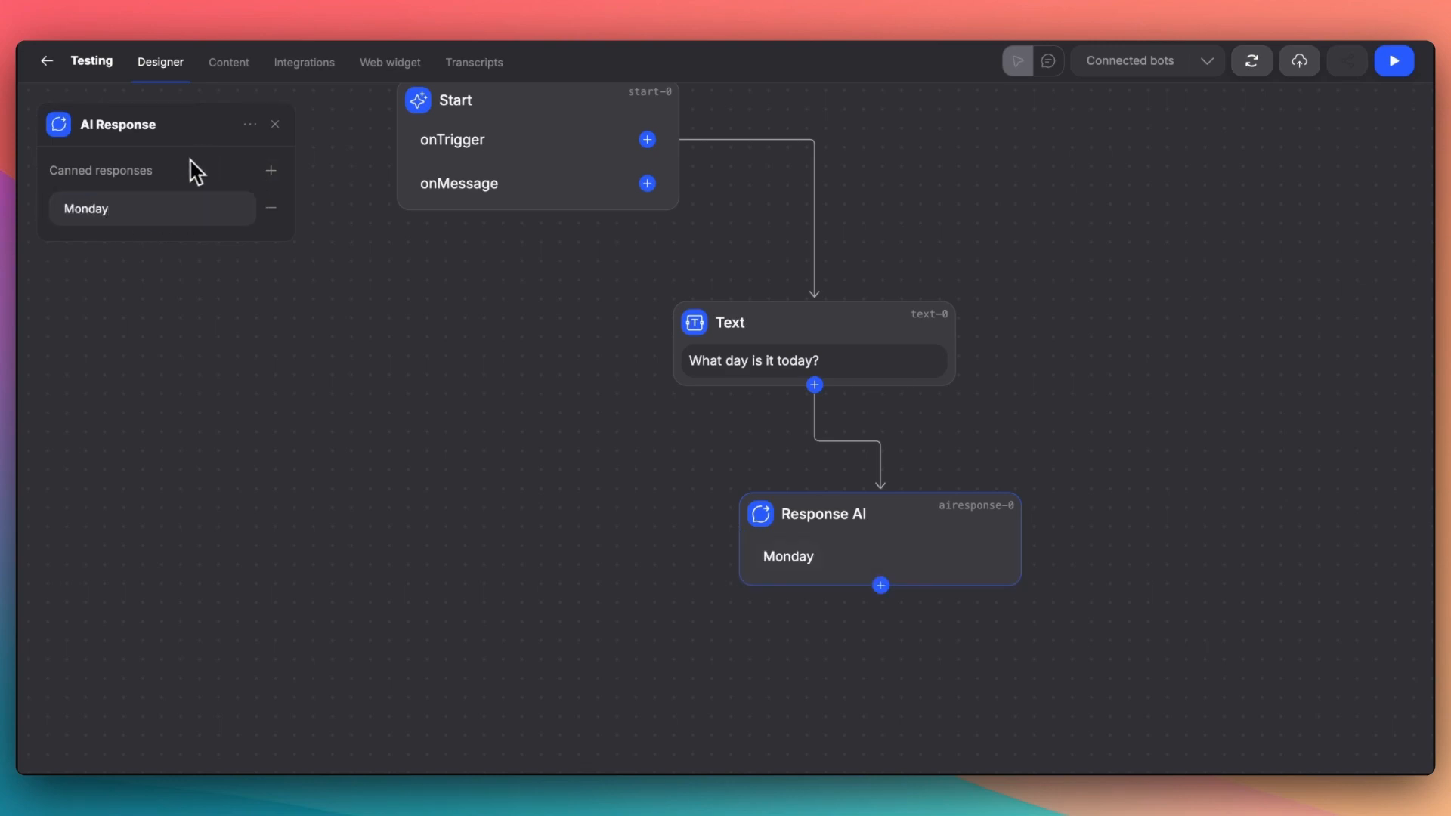
pyautogui.click(272, 171)
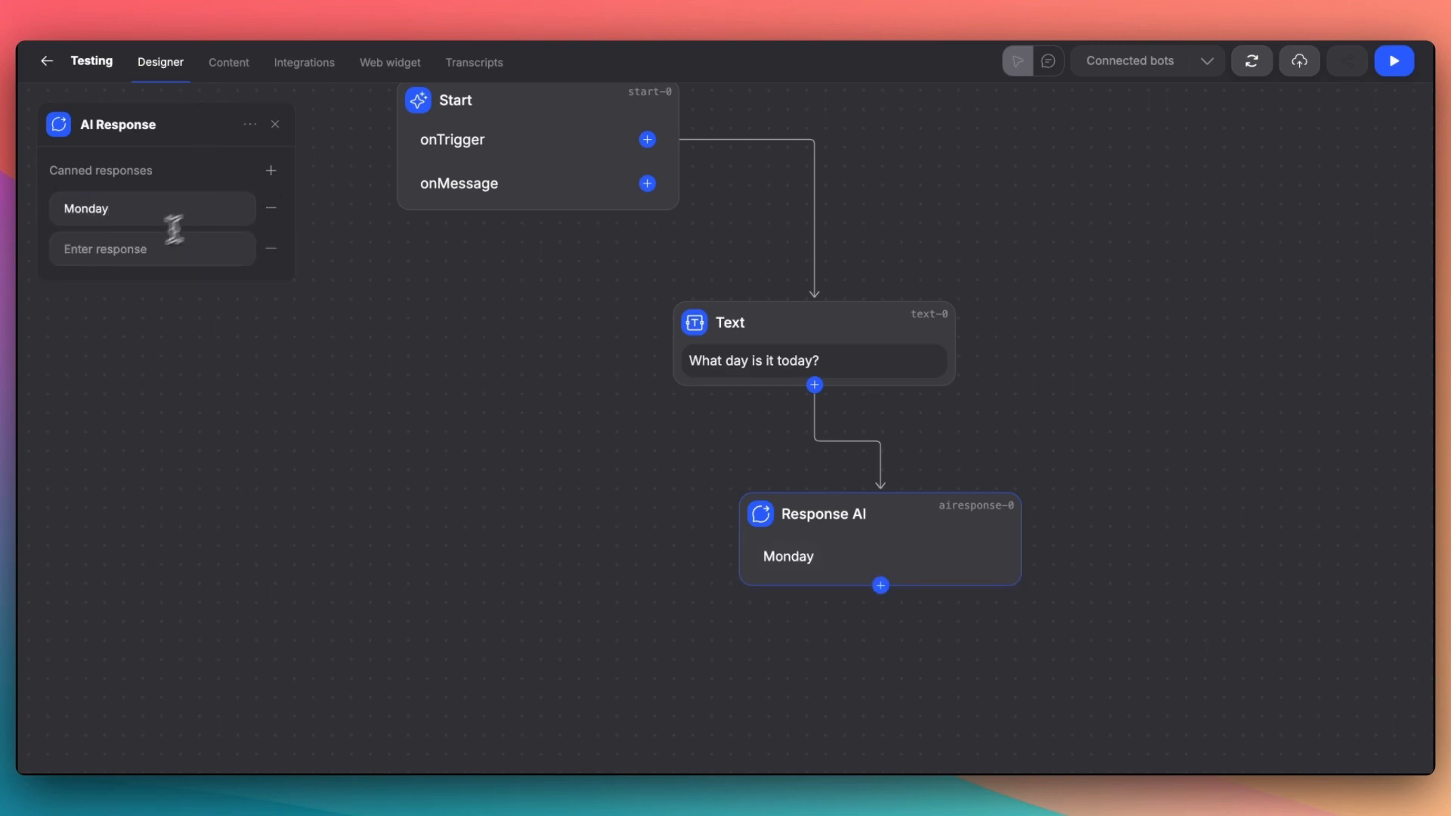
pyautogui.write('Tuesday')
pyautogui.click(201, 154)
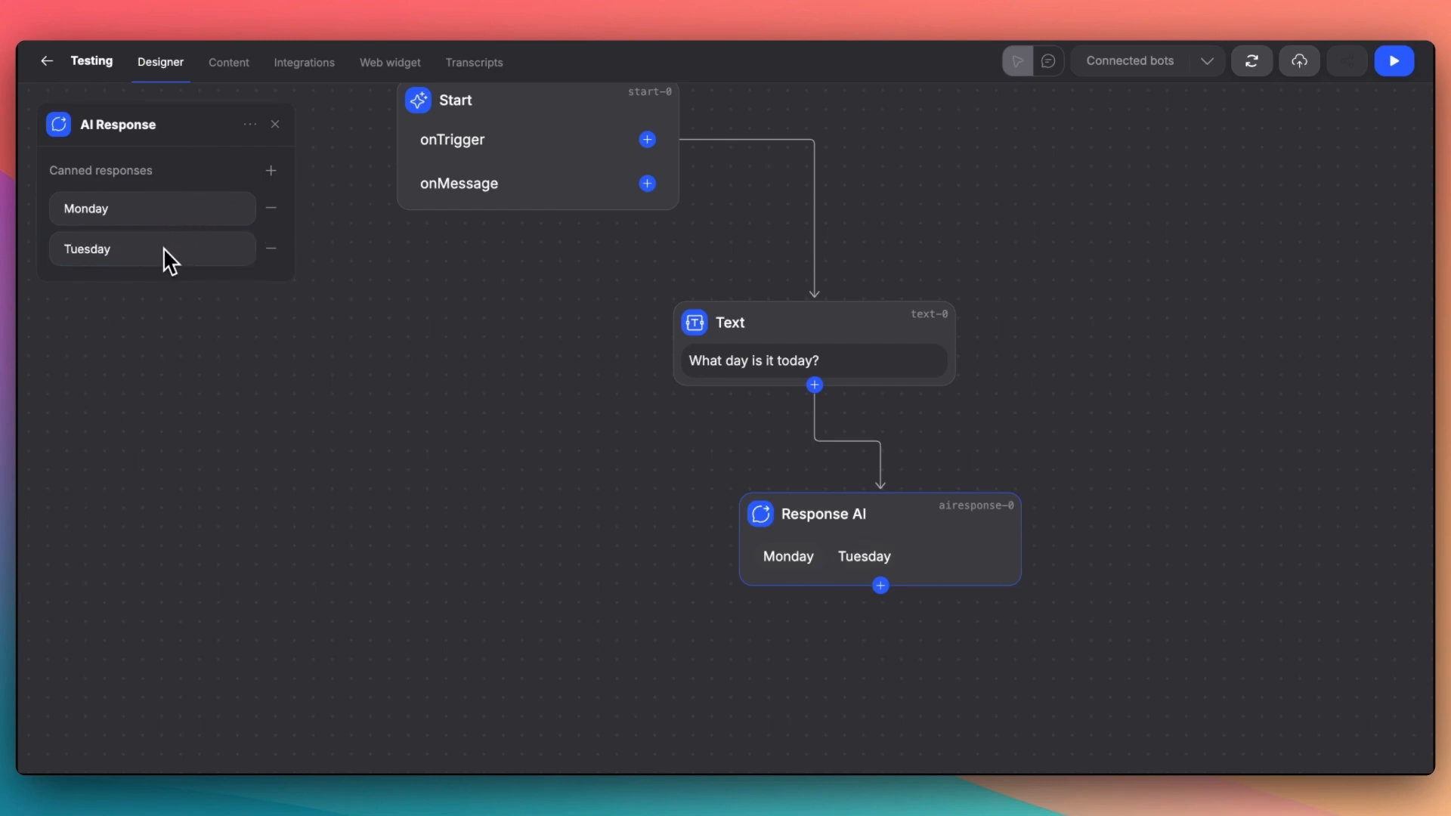
pyautogui.click(312, 244)
# - Add a Listen node below the Response AI node and connect the Response AI output to it
pyautogui.moveTo(804, 657); pyautogui.dragTo(778, 468)
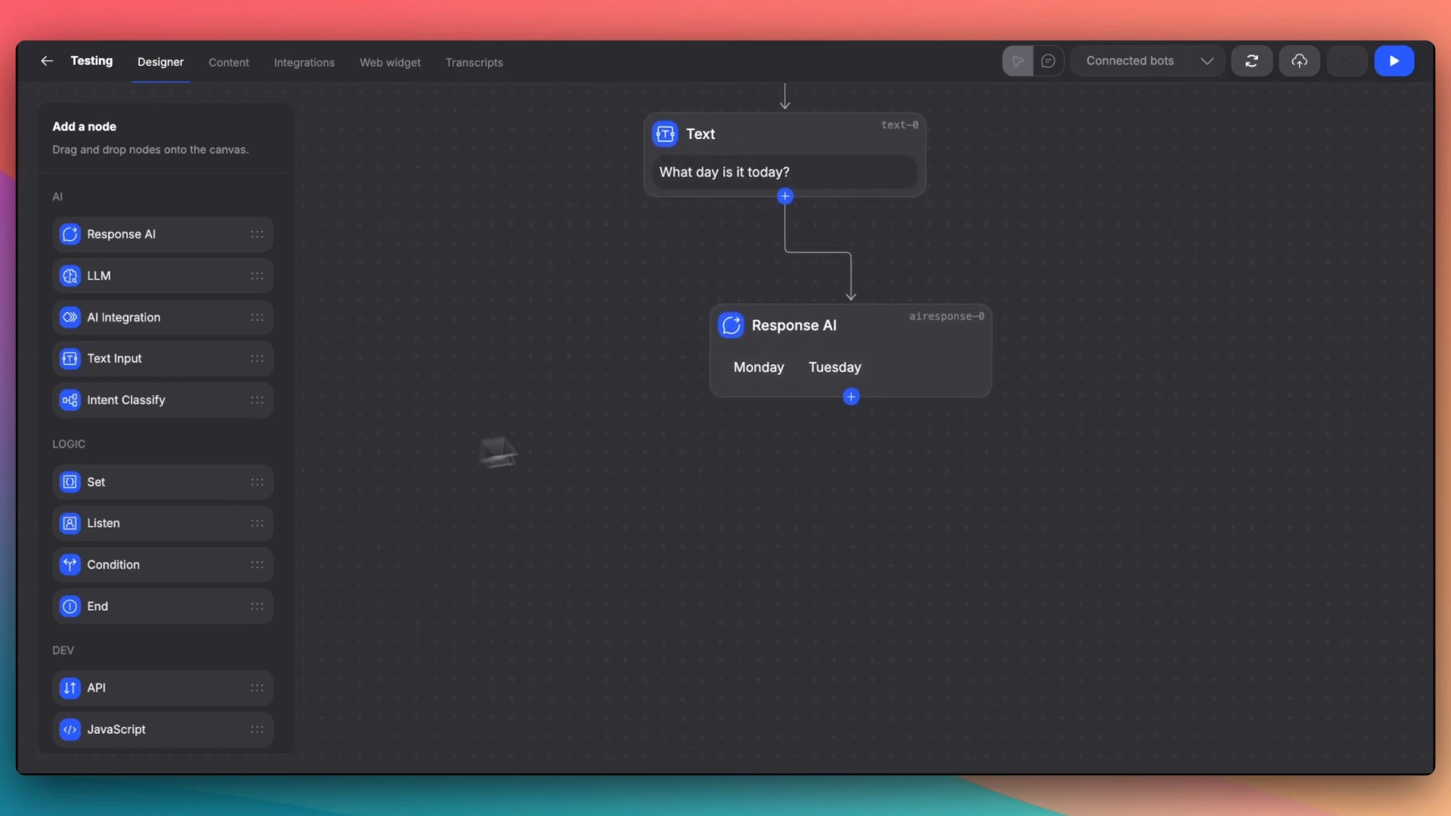
pyautogui.moveTo(114, 529); pyautogui.dragTo(841, 486)
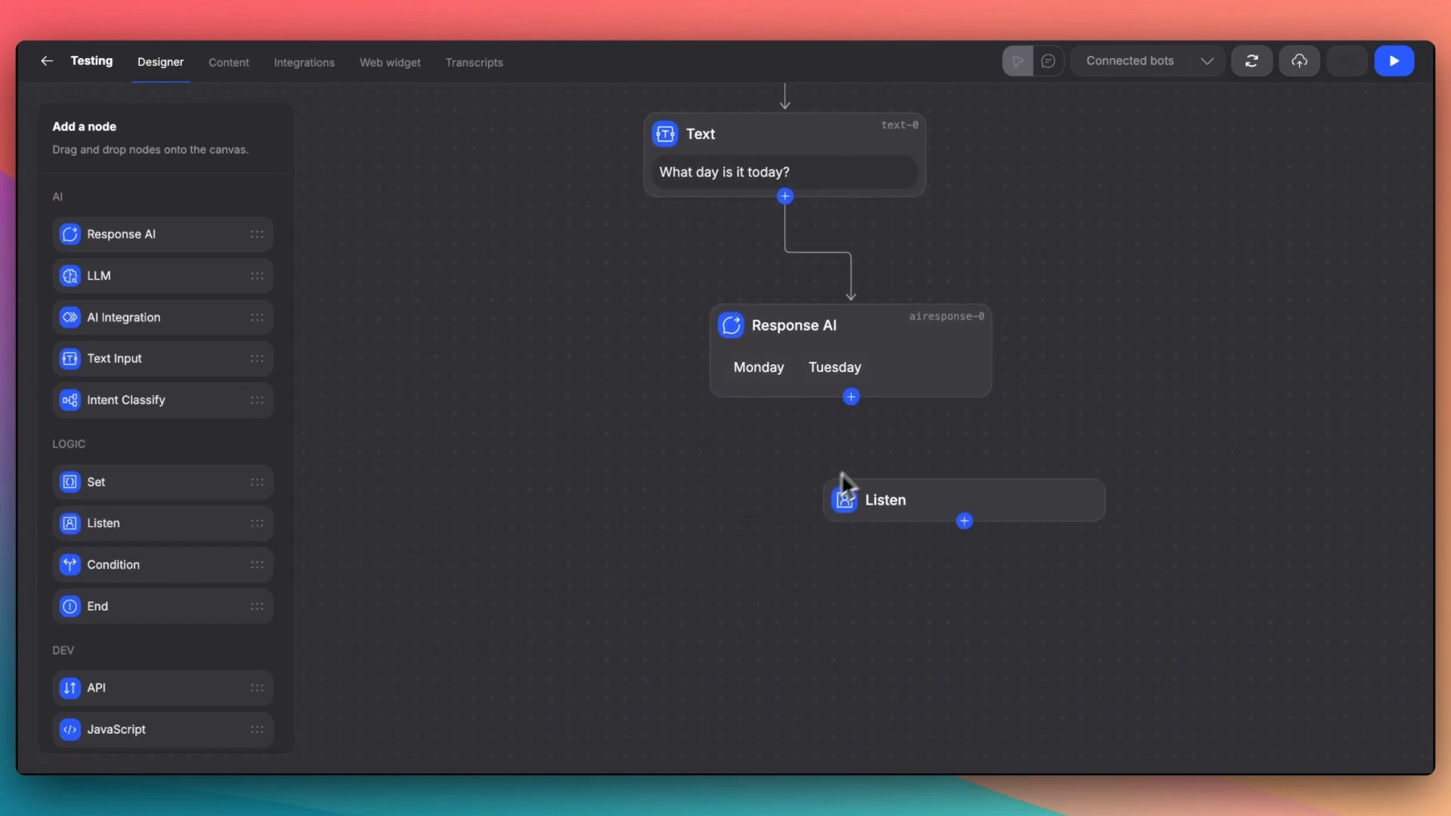
pyautogui.moveTo(959, 477); pyautogui.dragTo(958, 487)
# - Add a Set node below the Listen node and choose Set as its action
pyautogui.moveTo(832, 574); pyautogui.dragTo(781, 482)
pyautogui.moveTo(127, 488); pyautogui.dragTo(919, 505)
pyautogui.click(962, 541)
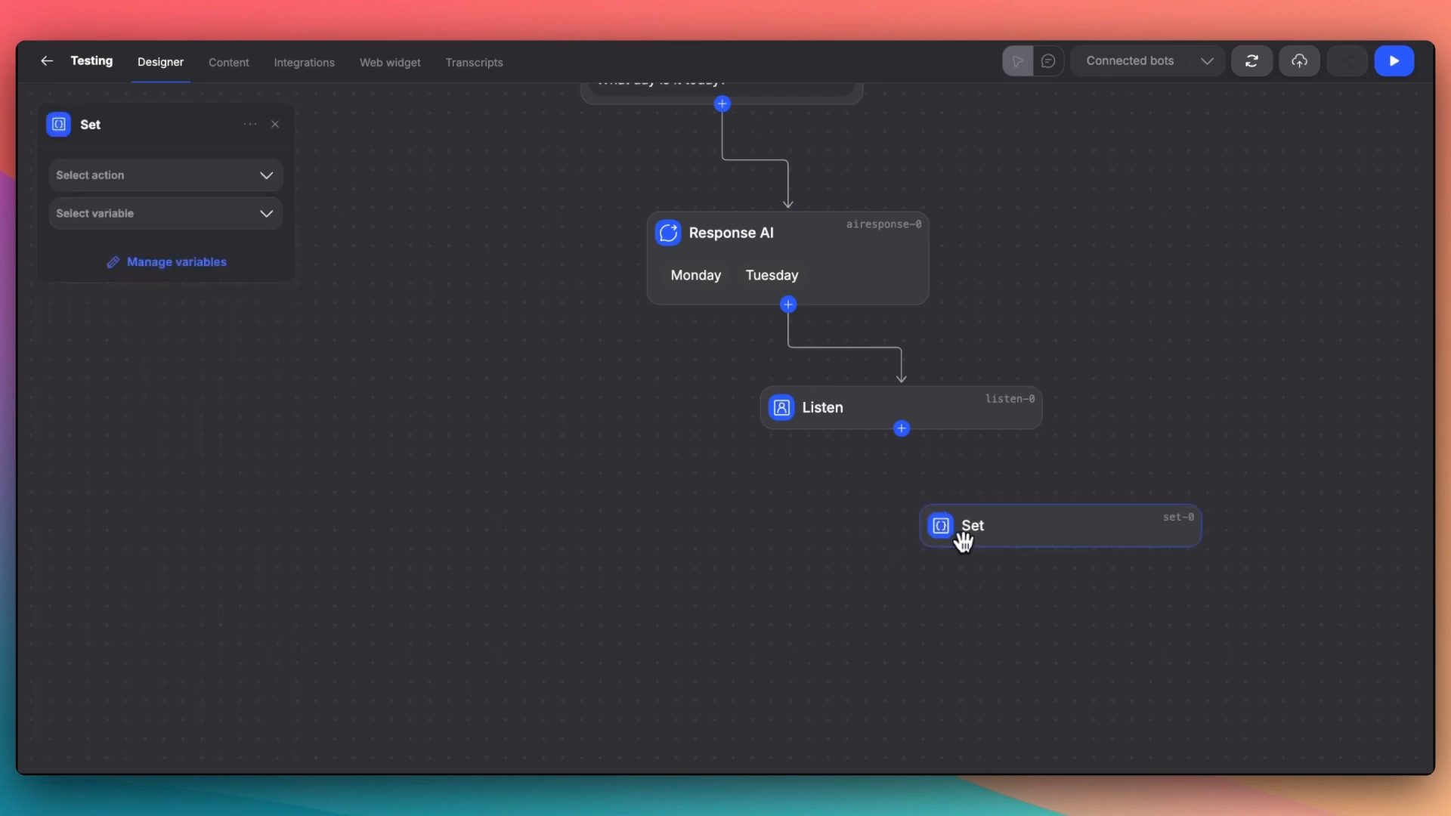
pyautogui.click(155, 180)
pyautogui.click(87, 223)
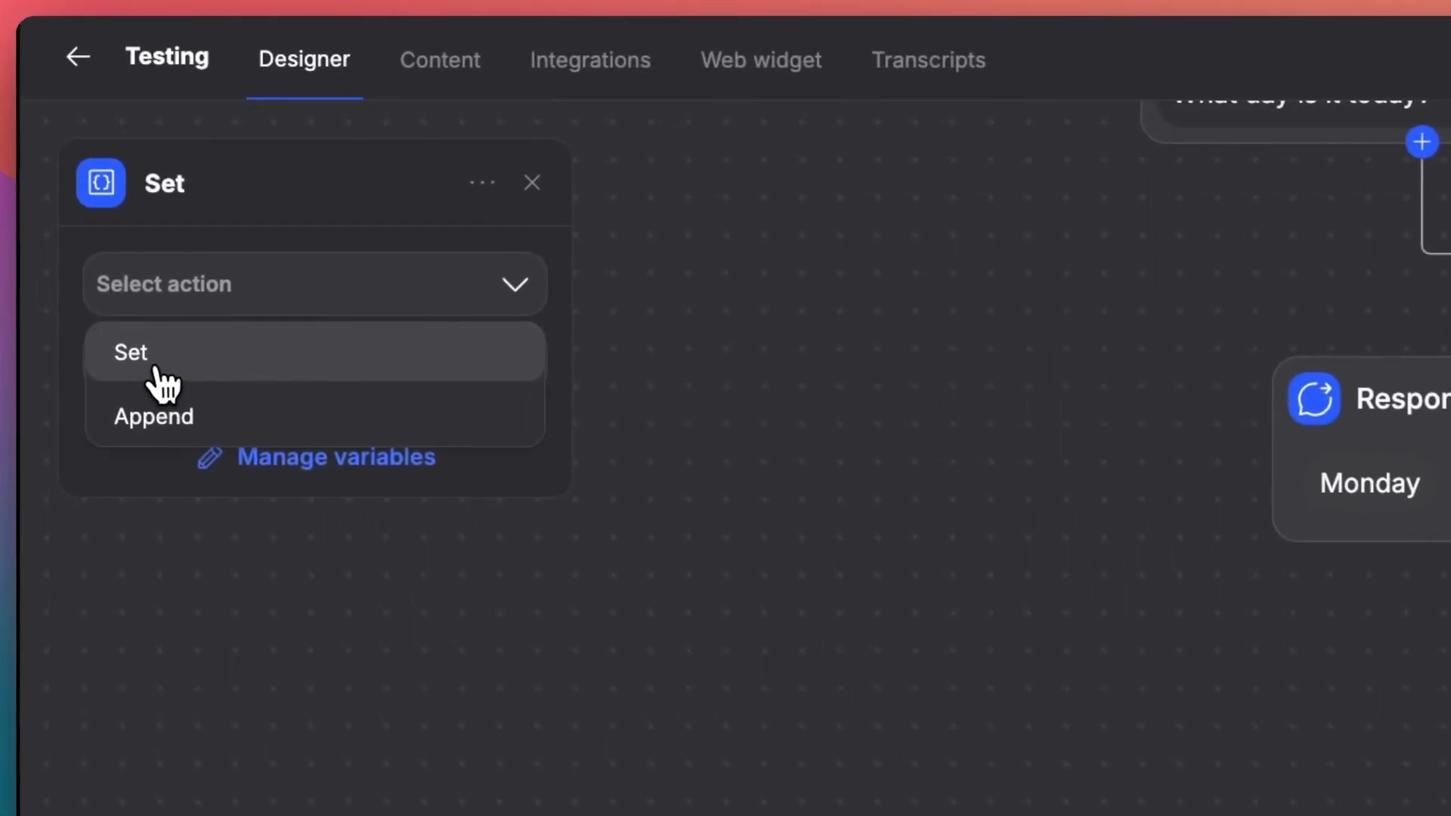
pyautogui.click(157, 372)
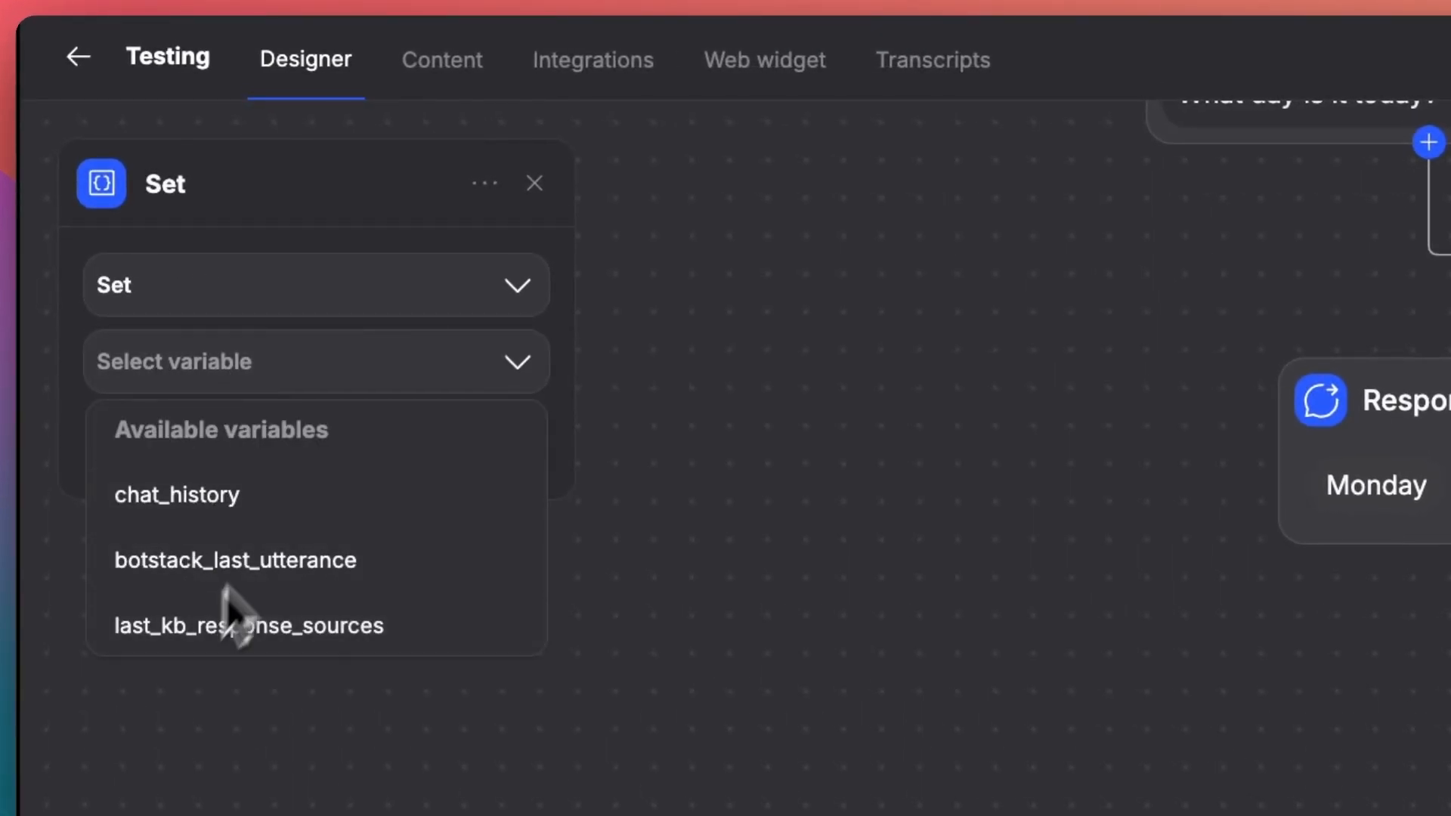
pyautogui.click(353, 365)
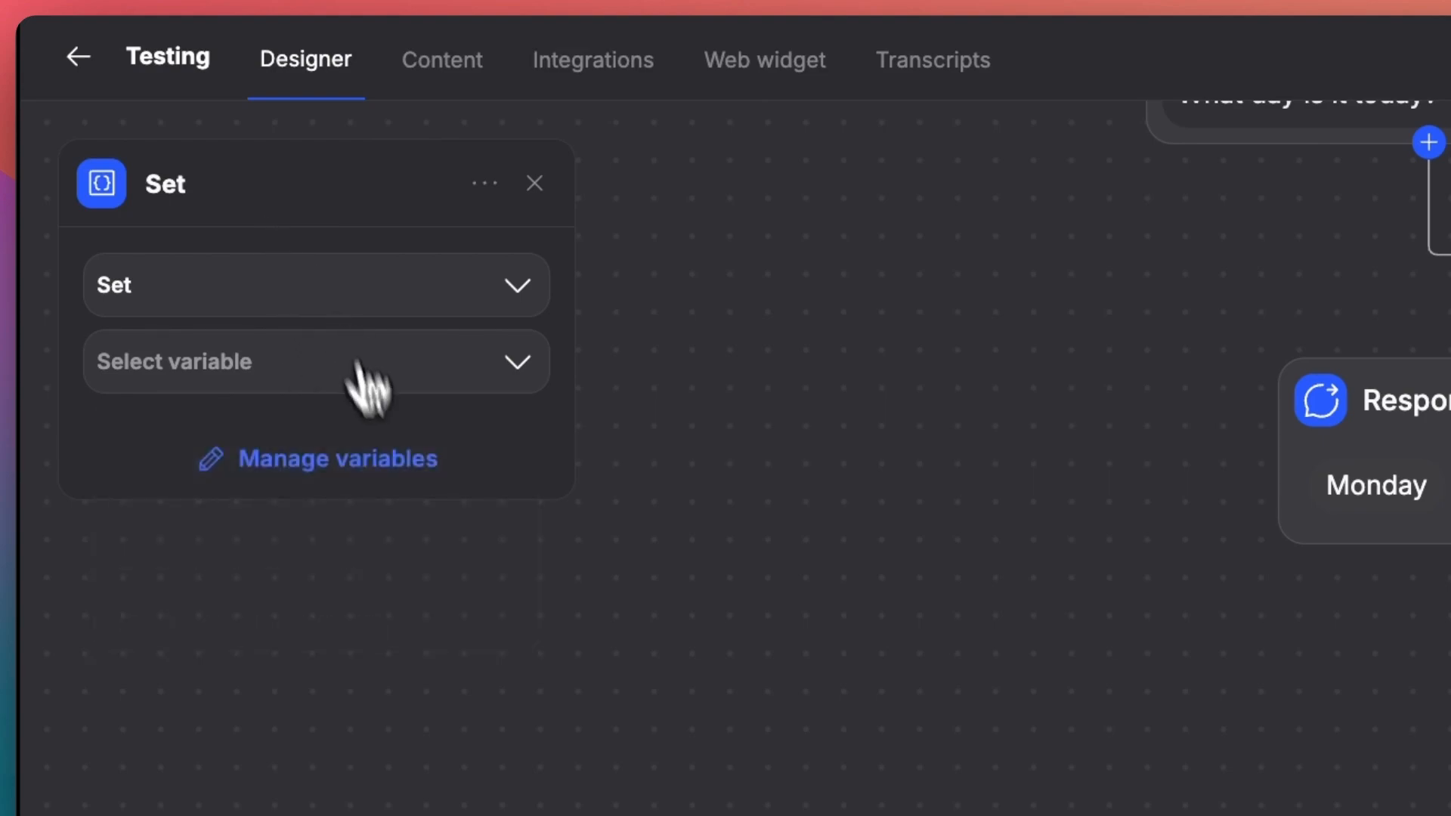
# - Create a new variable named "day" in the variable manager
pyautogui.click(302, 470)
pyautogui.write('day')
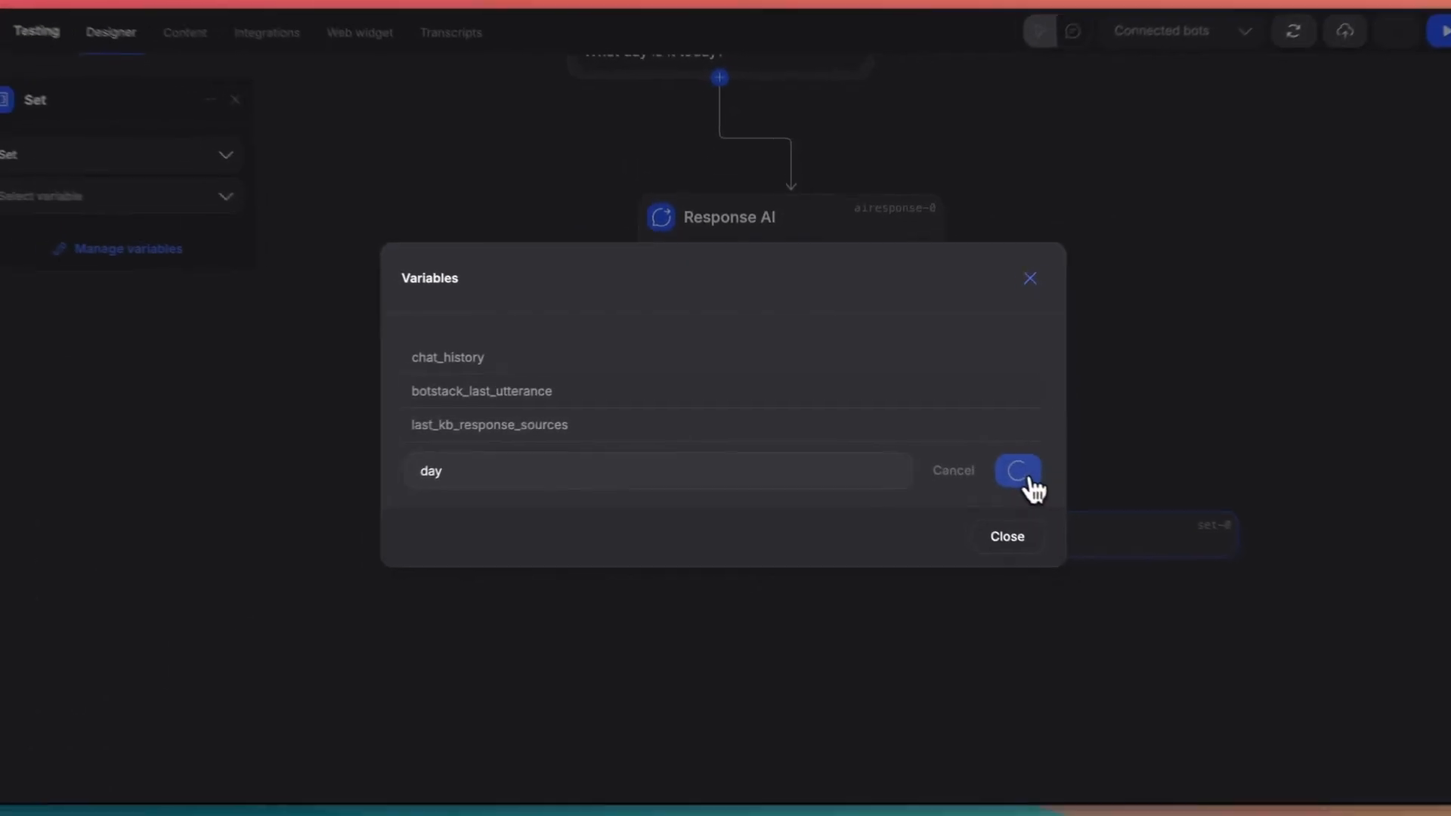
pyautogui.click(1240, 510)
pyautogui.click(989, 554)
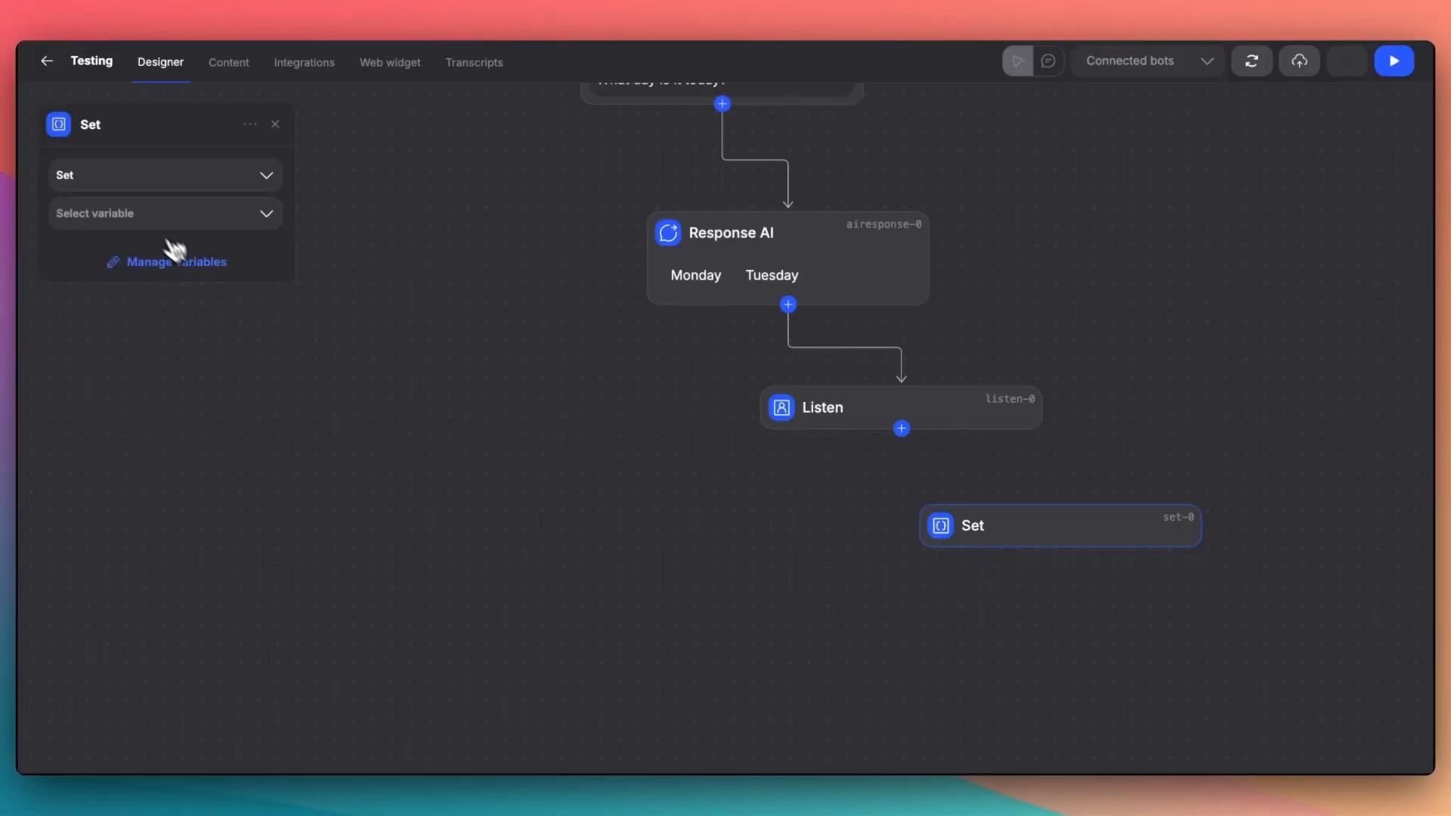
# - Select the variable day for the Set node and connect the Listen node's output to it
pyautogui.click(130, 213)
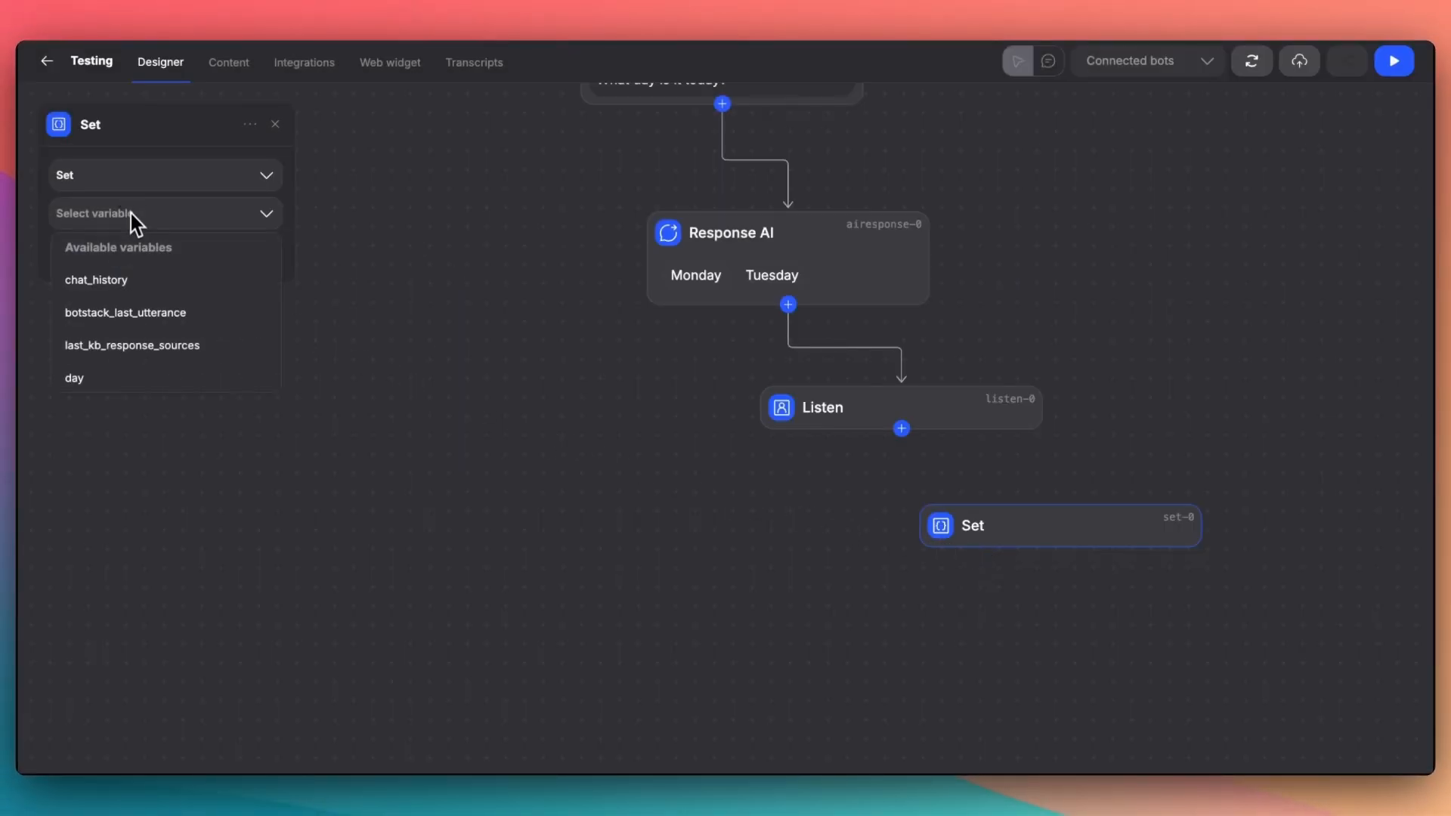
pyautogui.click(94, 377)
pyautogui.click(275, 124)
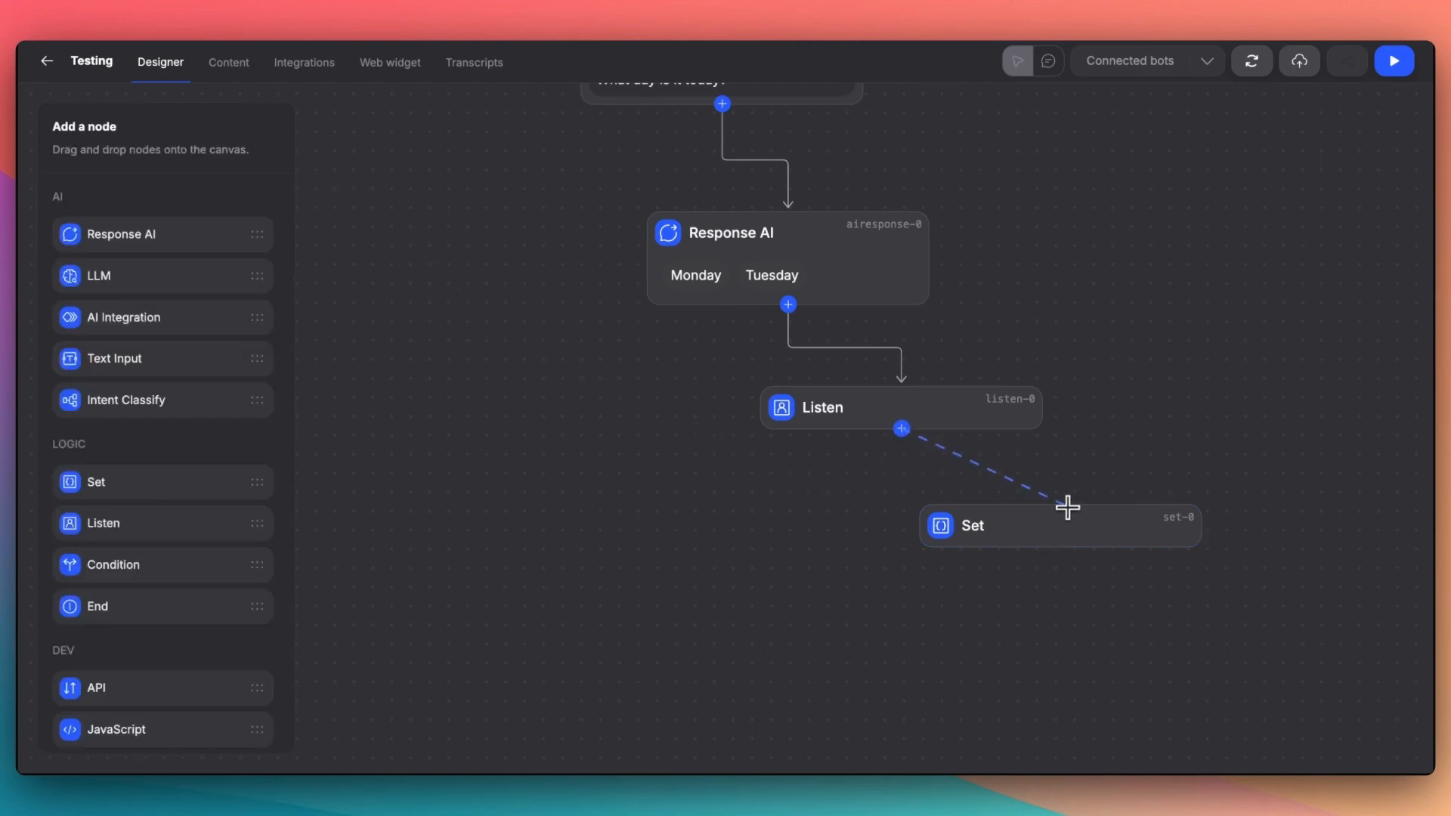
pyautogui.moveTo(1071, 501); pyautogui.dragTo(1067, 508)
# - Add a Condition node beside the Set node, connect the Listen node's output to it, and move it slightly farther from the Set node
pyautogui.moveTo(125, 567); pyautogui.dragTo(702, 529)
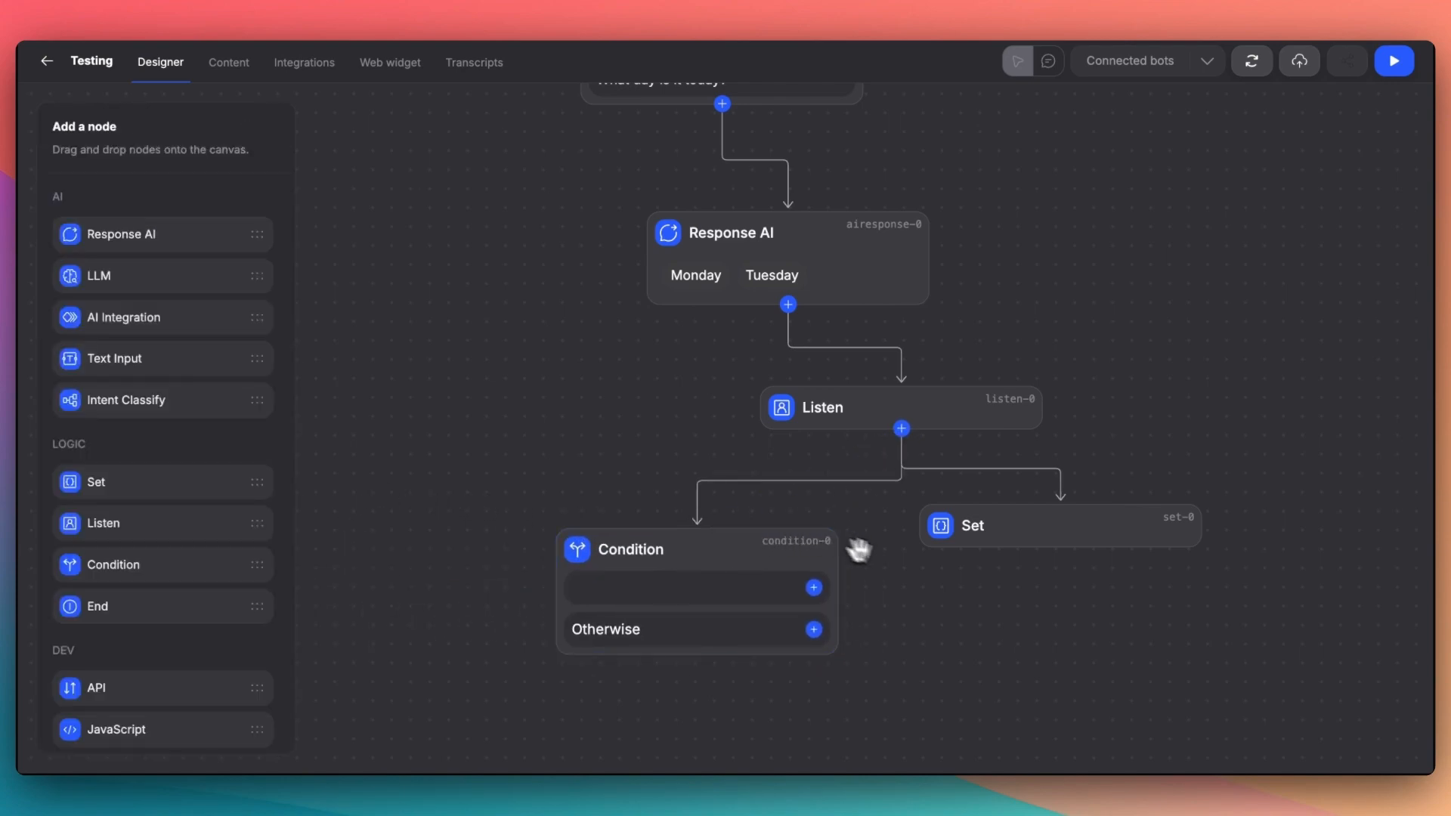
pyautogui.scroll(-5, 848, 545)
pyautogui.moveTo(598, 295); pyautogui.dragTo(545, 347)
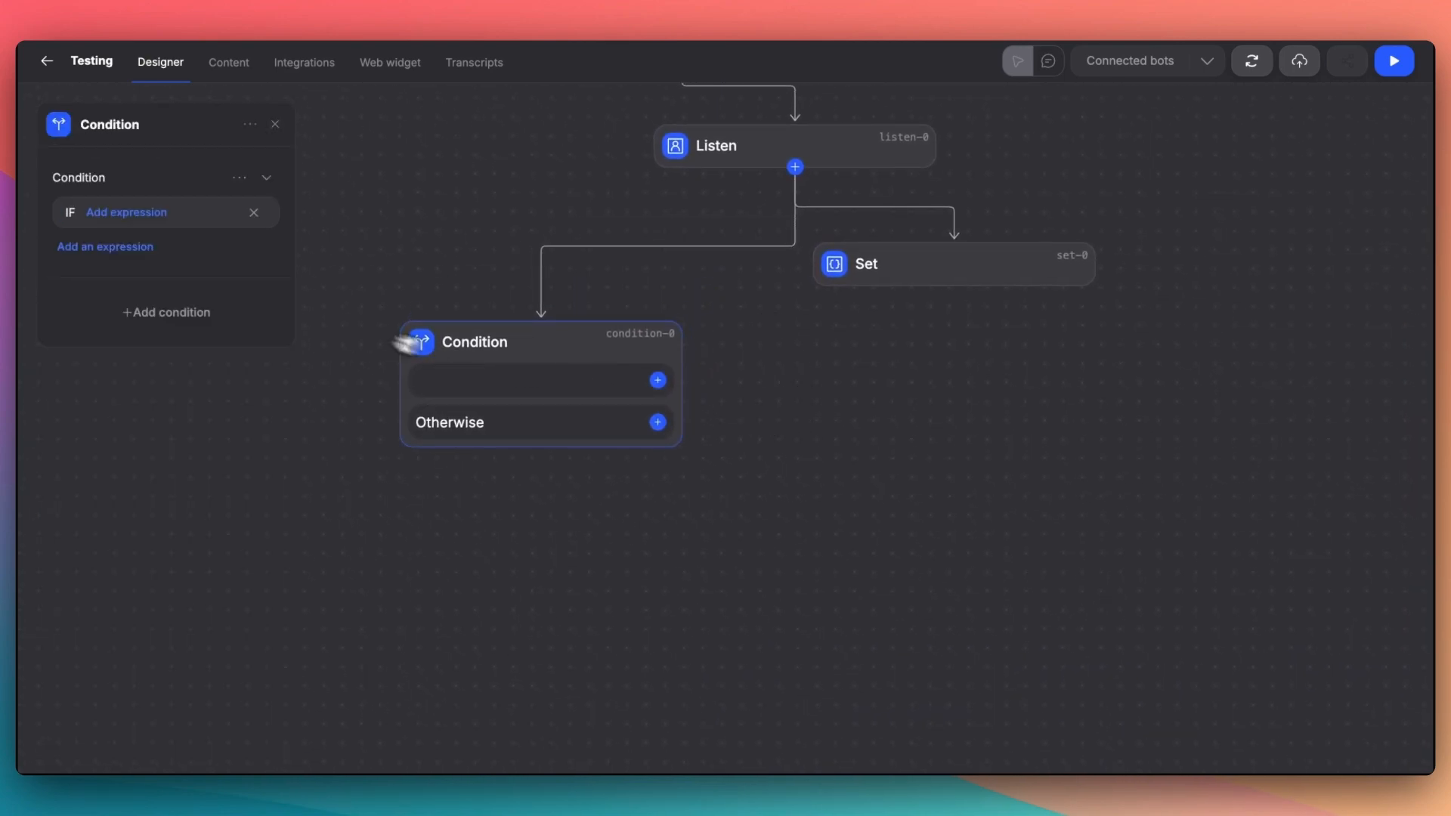
# - Define the Condition node's first condition as "day is Monday"
pyautogui.moveTo(129, 174); pyautogui.dragTo(50, 180)
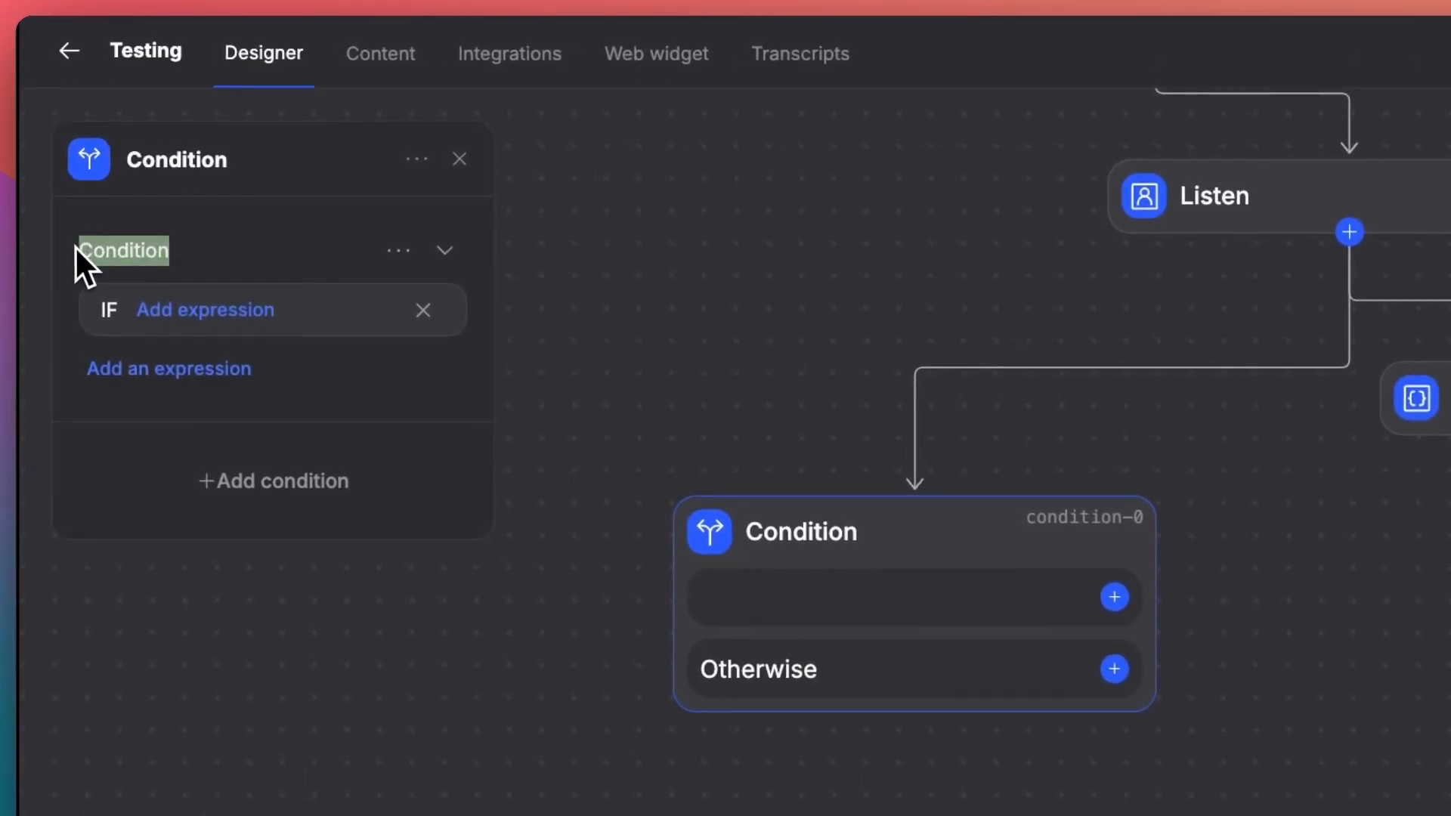
pyautogui.doubleClick(115, 311)
pyautogui.click(178, 320)
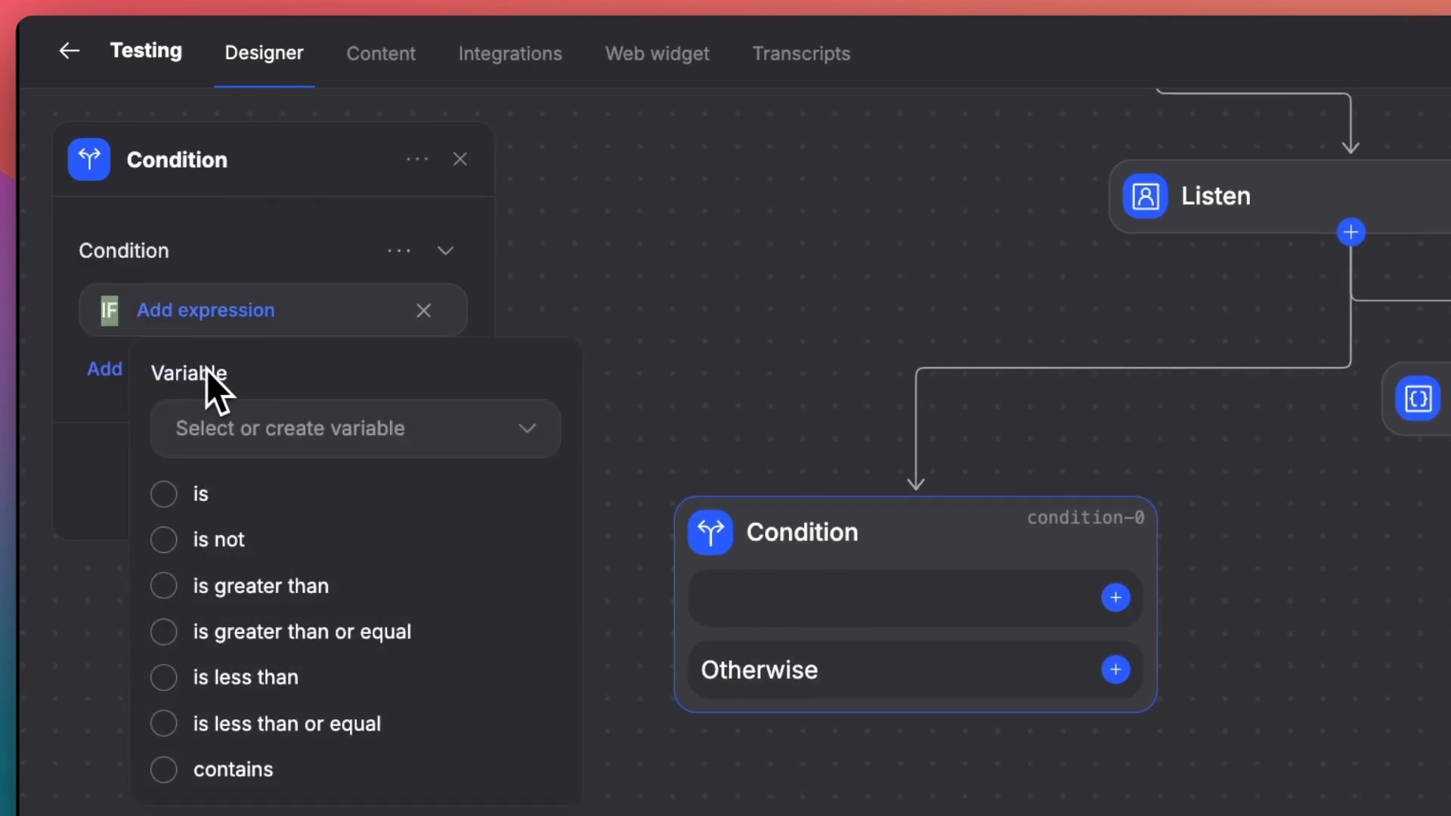
pyautogui.click(287, 423)
pyautogui.click(215, 651)
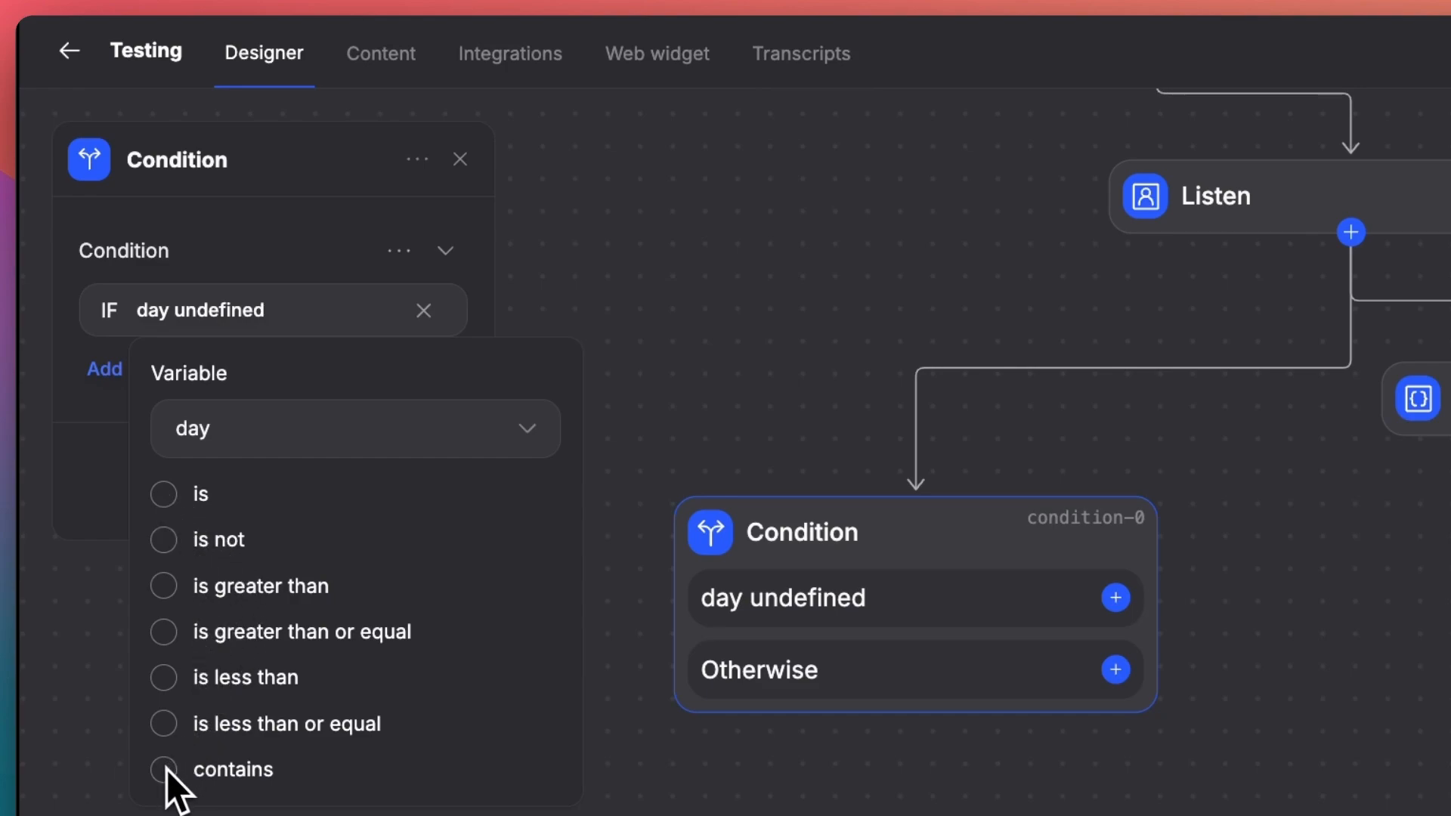
pyautogui.click(165, 495)
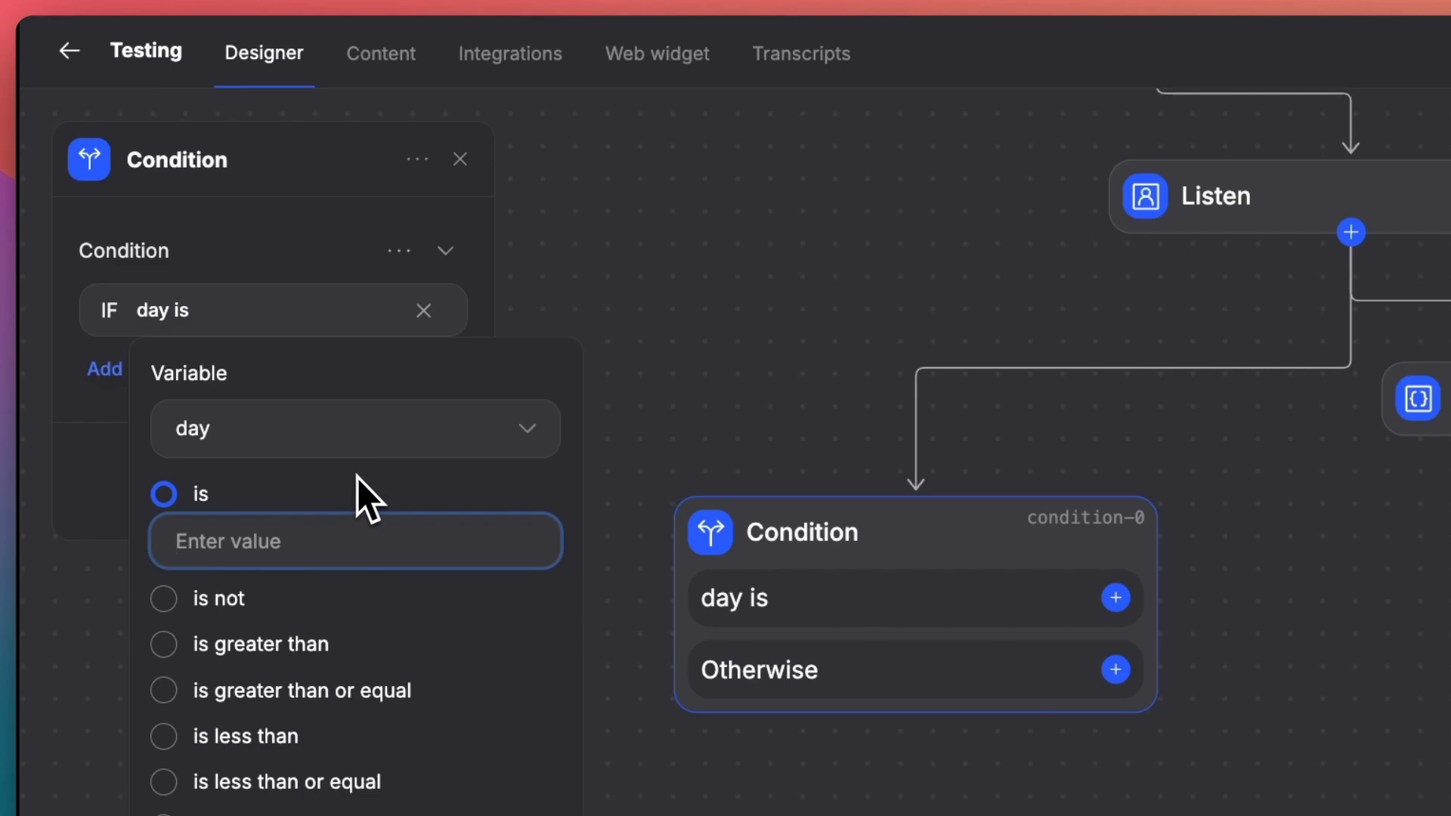
pyautogui.write('Monday')
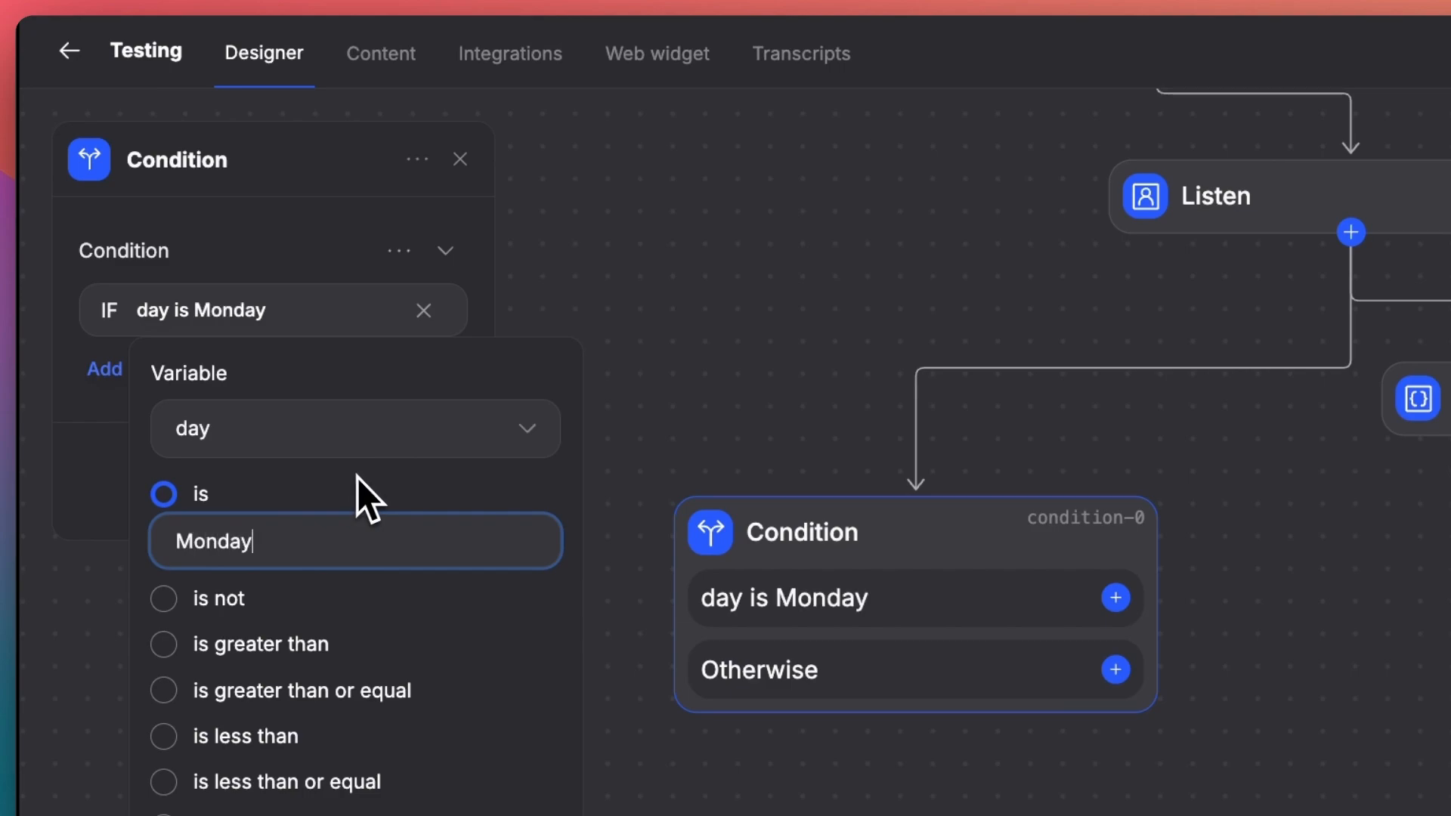
pyautogui.click(238, 210)
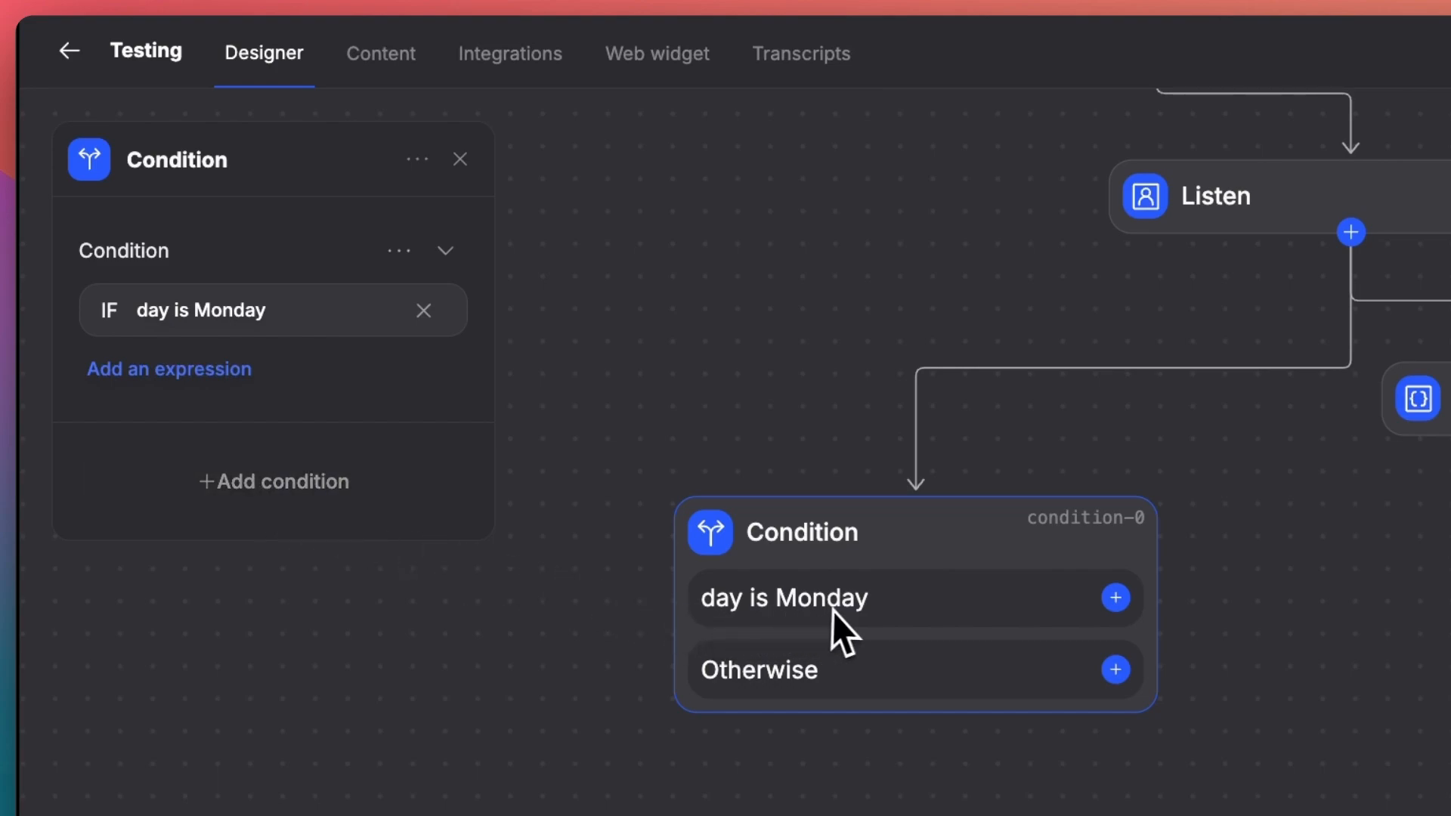
# - Add a second condition, "day is Tuesday", to the Condition node
pyautogui.click(272, 480)
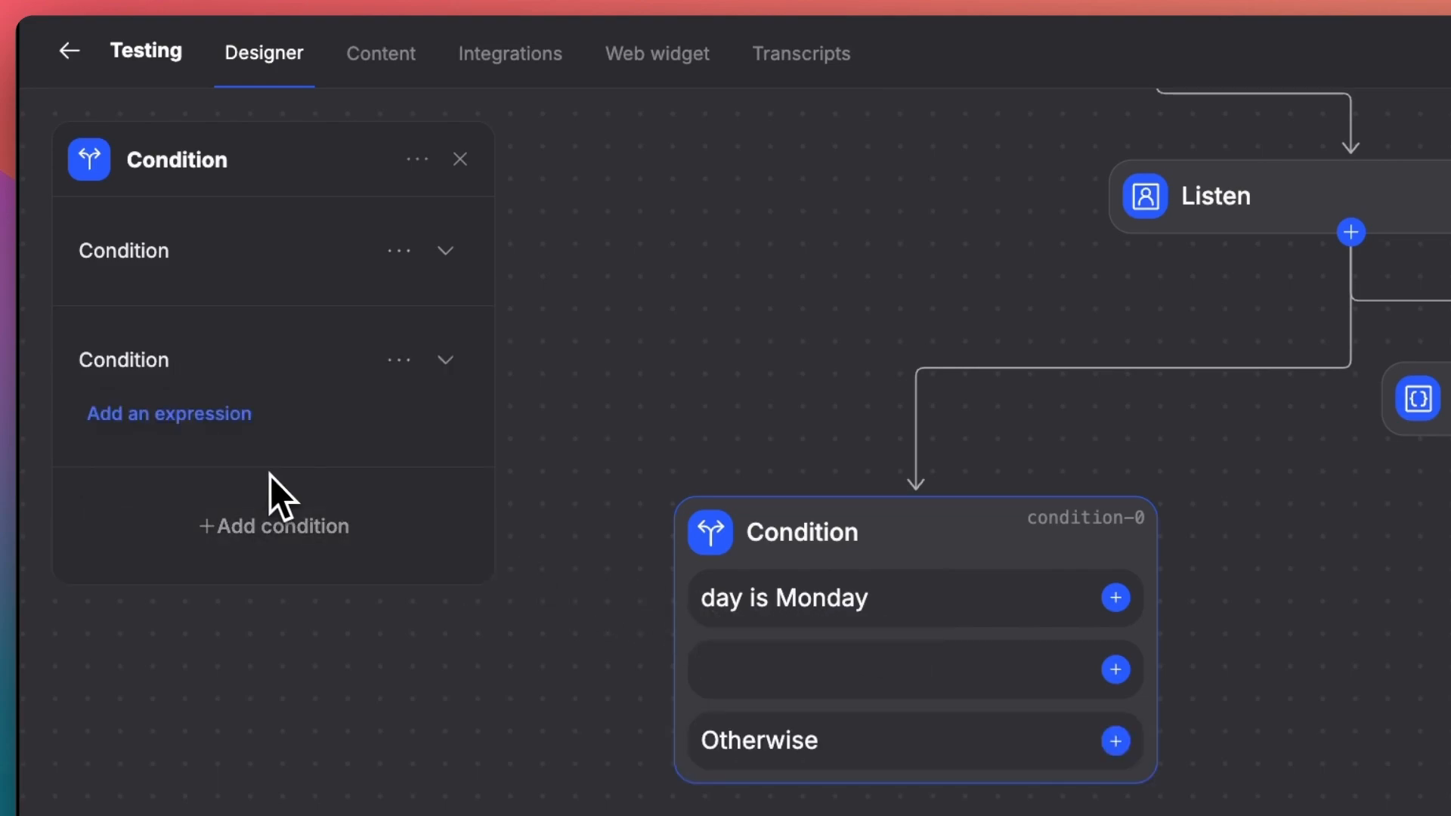
pyautogui.click(173, 415)
pyautogui.click(151, 467)
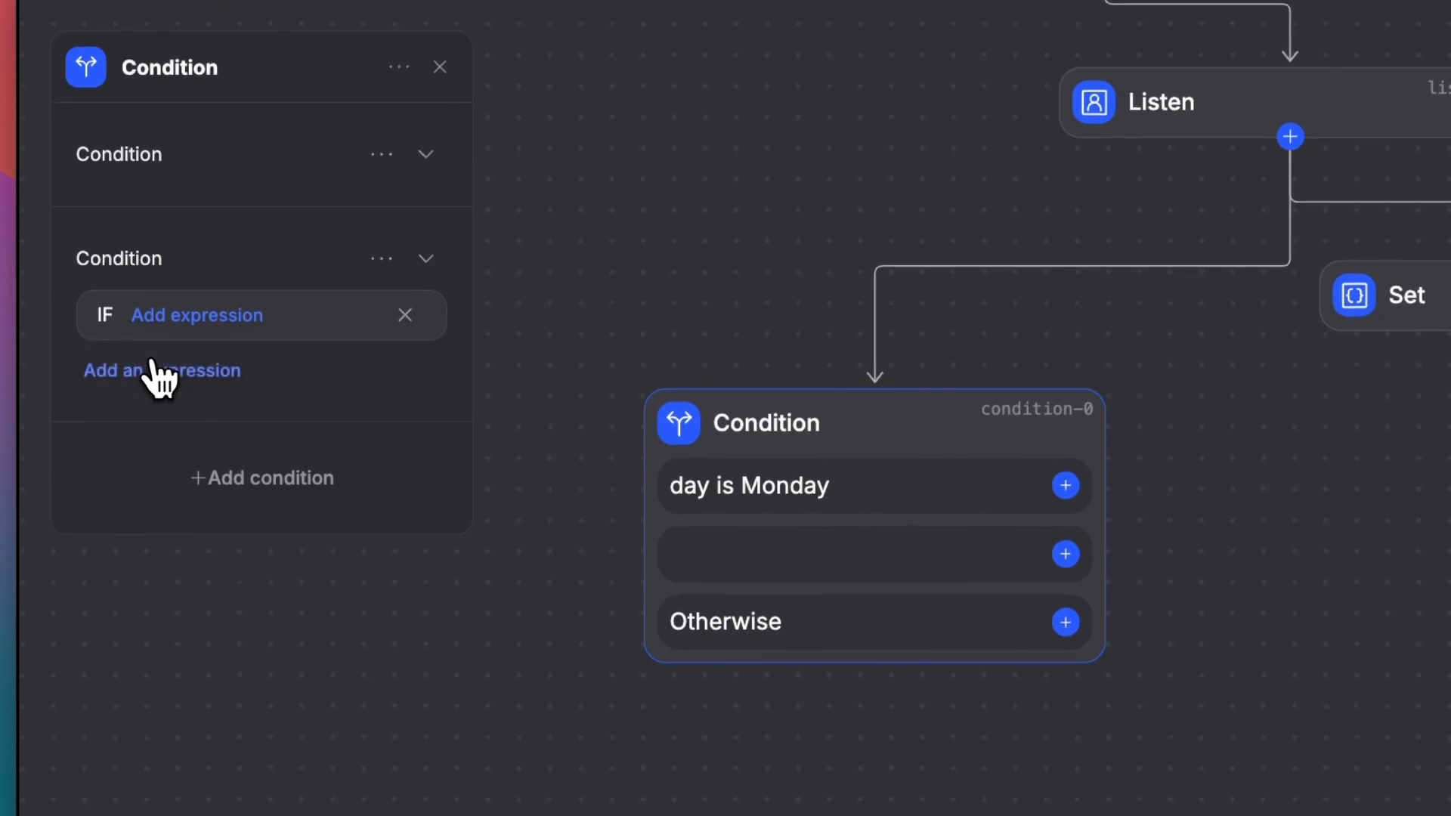
pyautogui.click(199, 320)
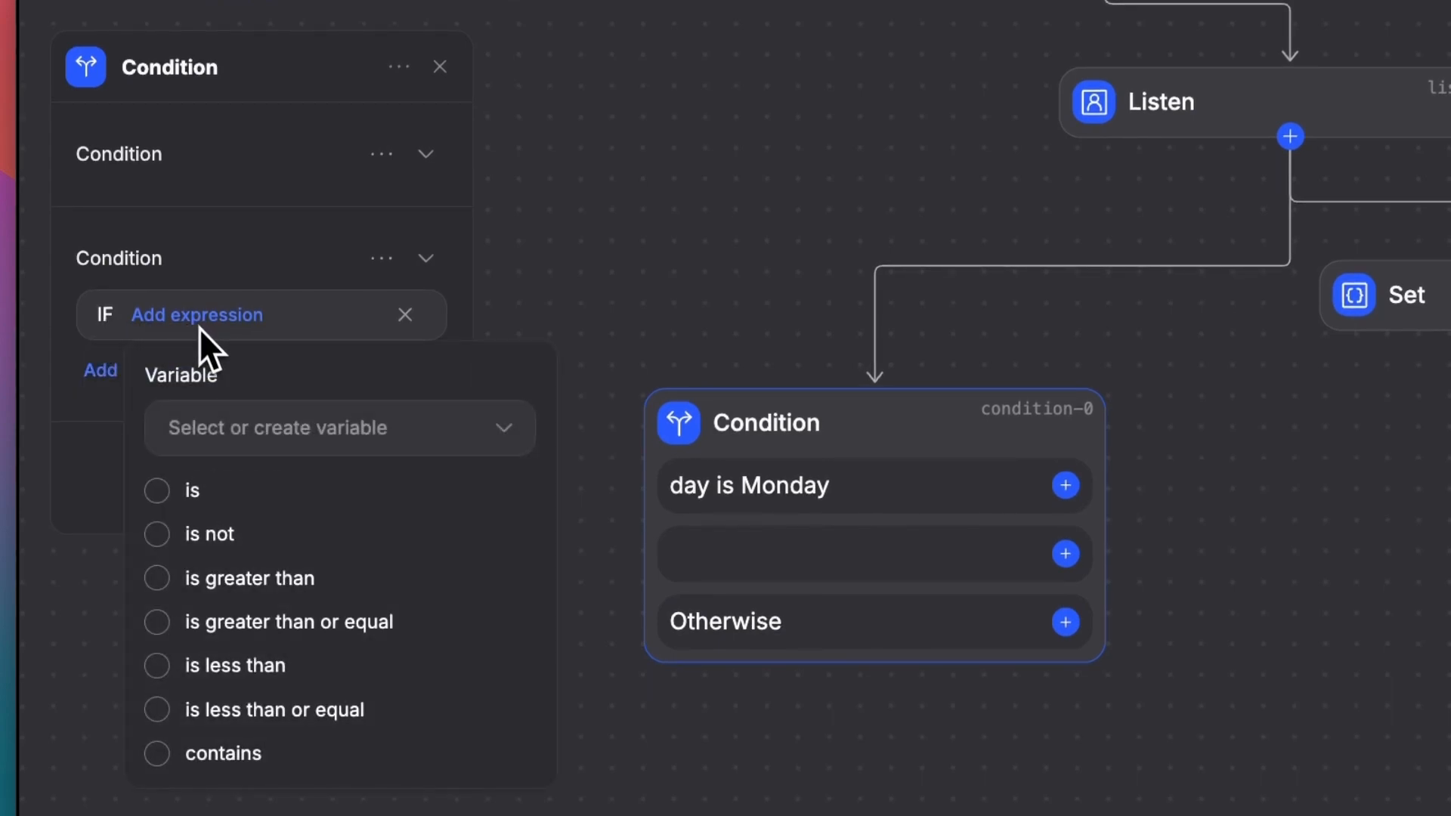
pyautogui.click(250, 431)
pyautogui.click(248, 641)
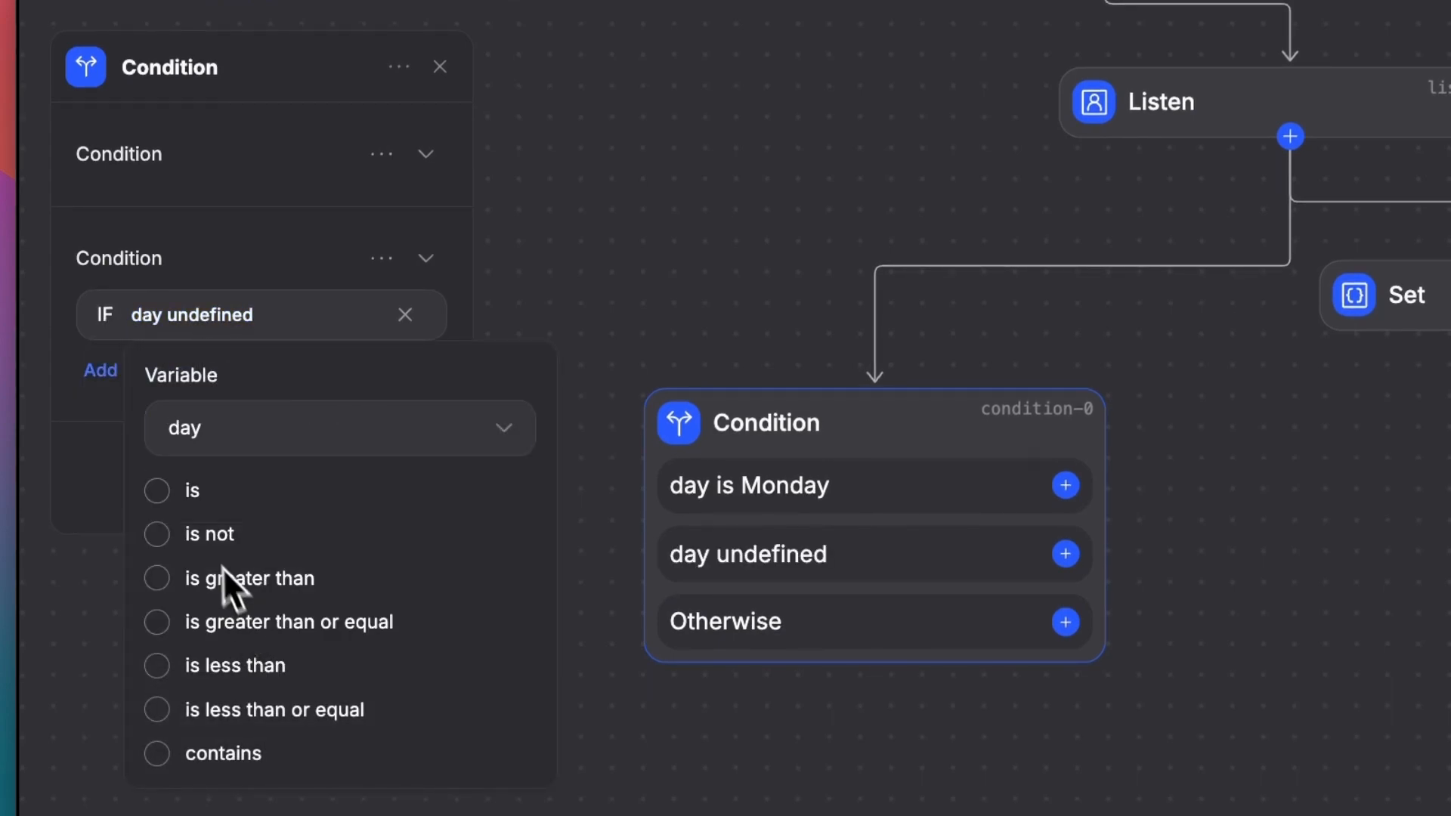
pyautogui.click(158, 493)
pyautogui.write('Tu')
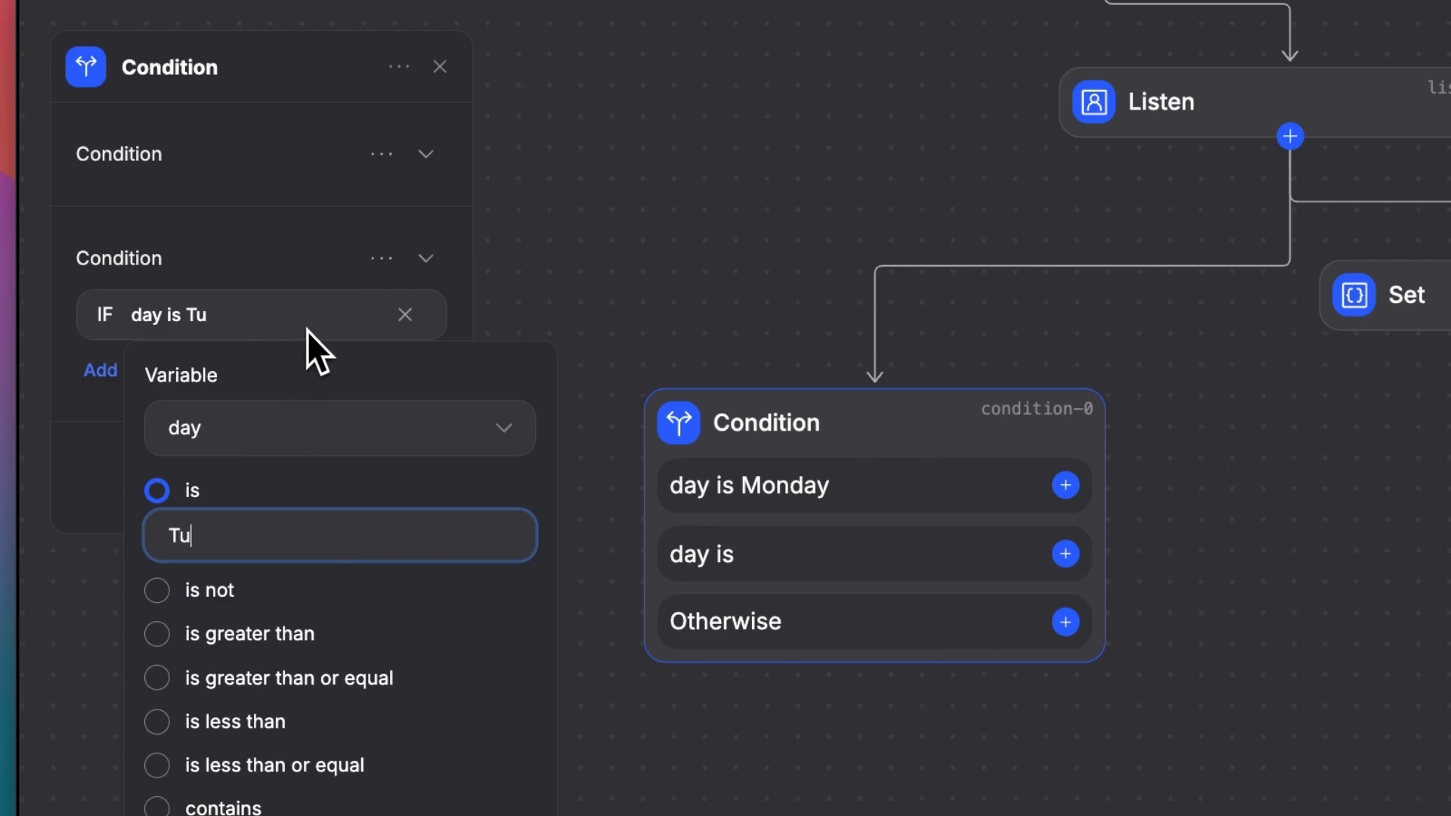
pyautogui.write('esday')
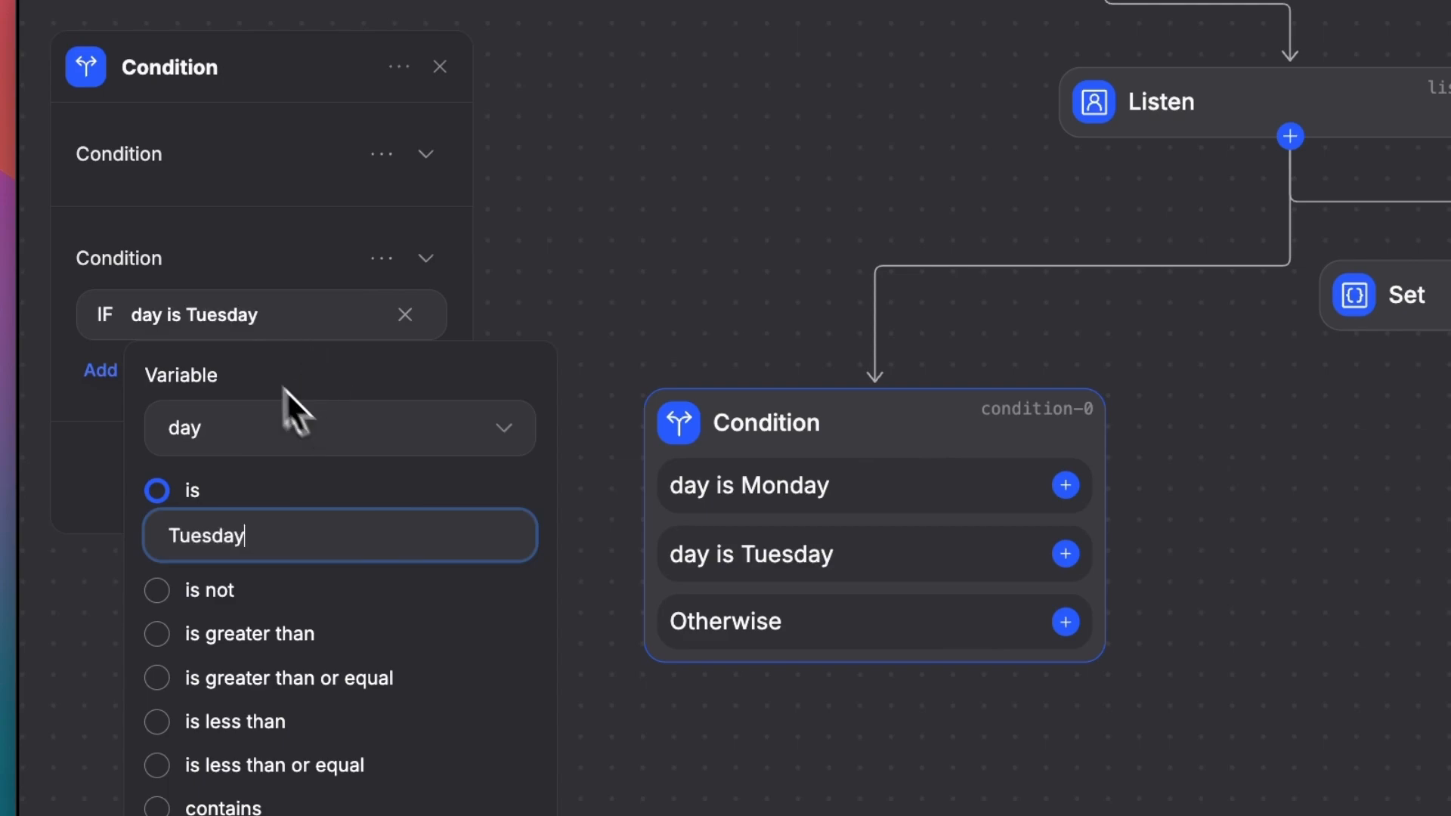
pyautogui.click(220, 223)
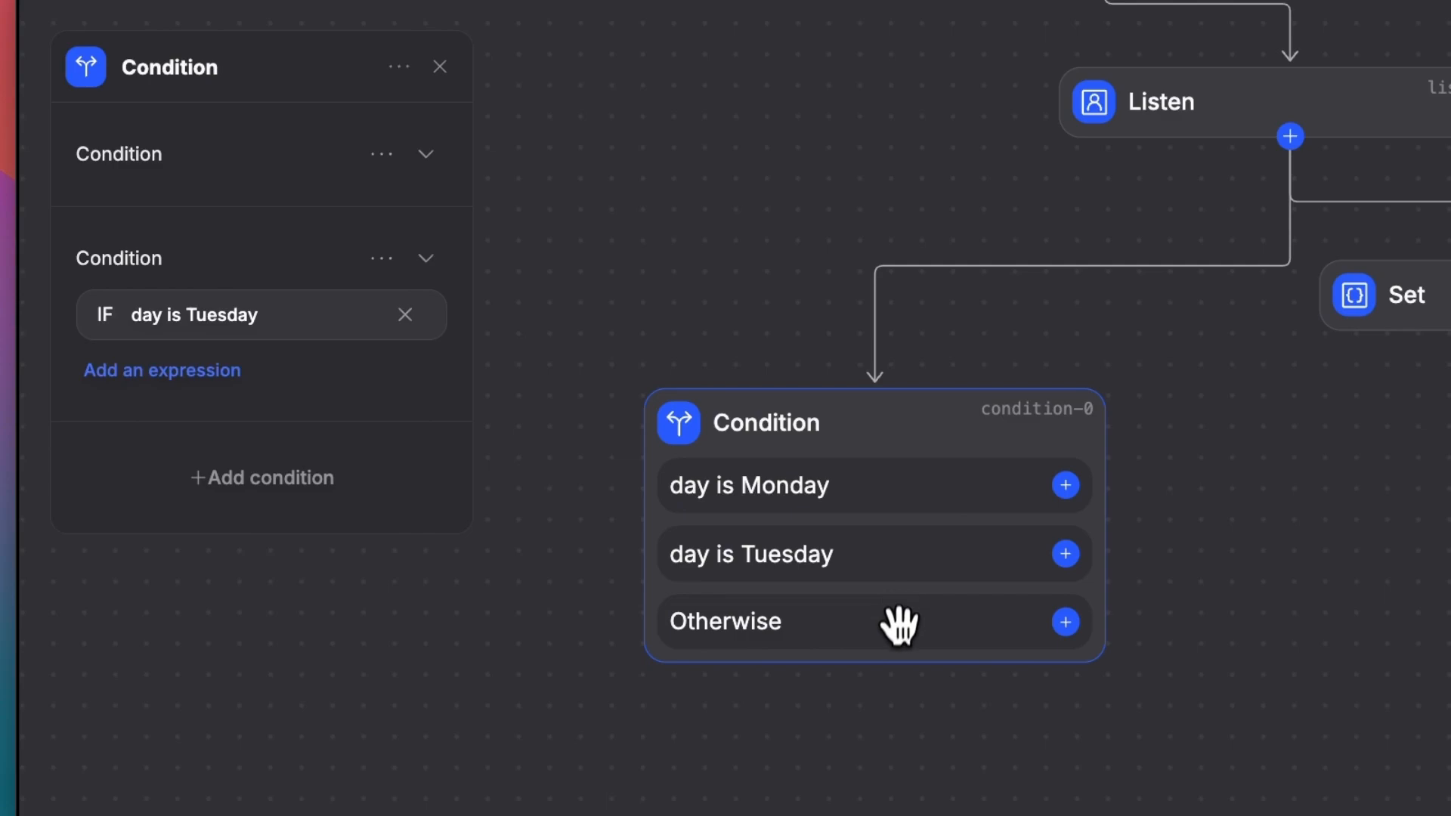
pyautogui.click(846, 752)
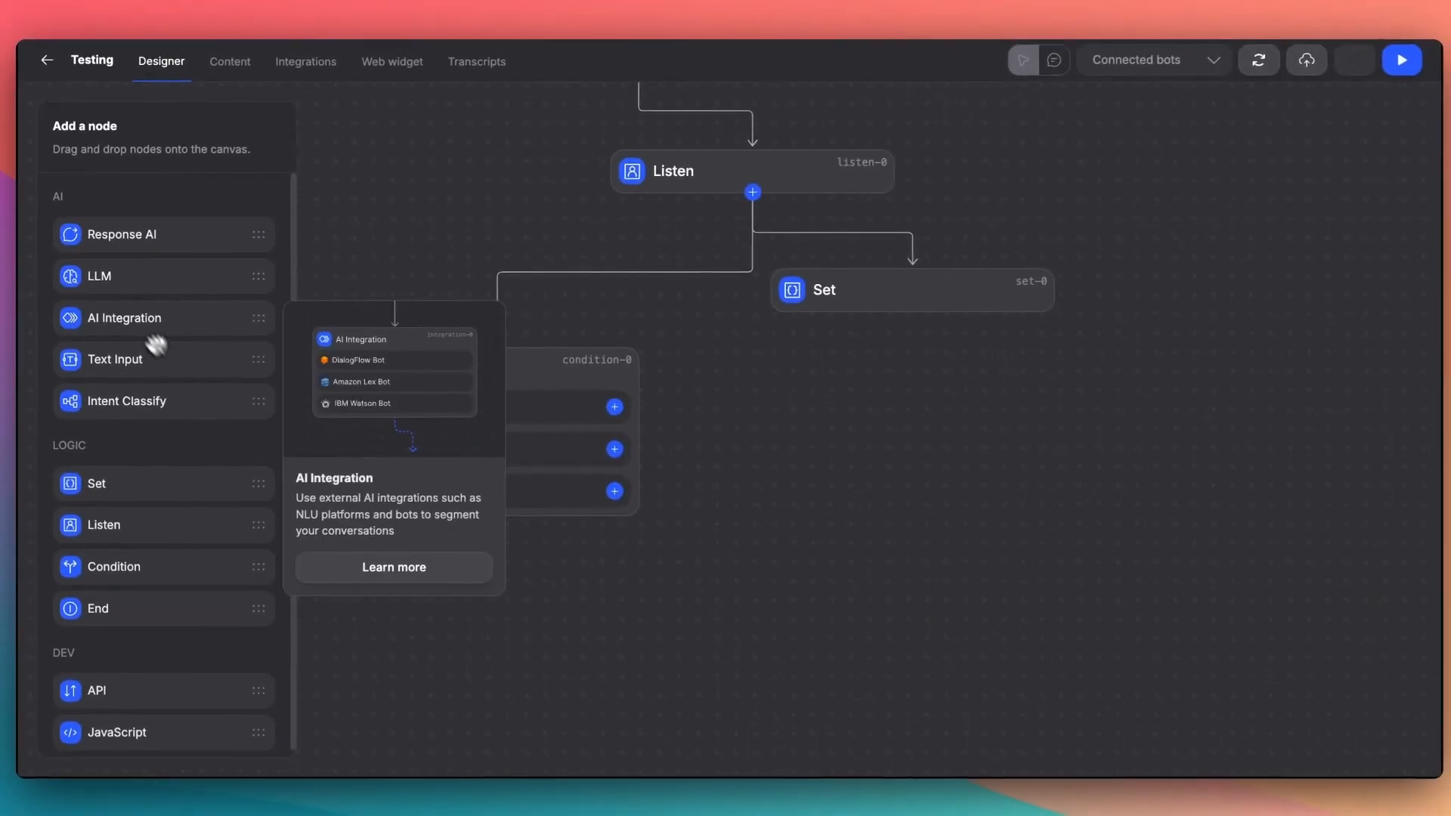
# - Add a Text node on the Condition node's "day is Monday" branch with the text "The Day is Monday woohoo!!"
pyautogui.moveTo(113, 346); pyautogui.dragTo(968, 431)
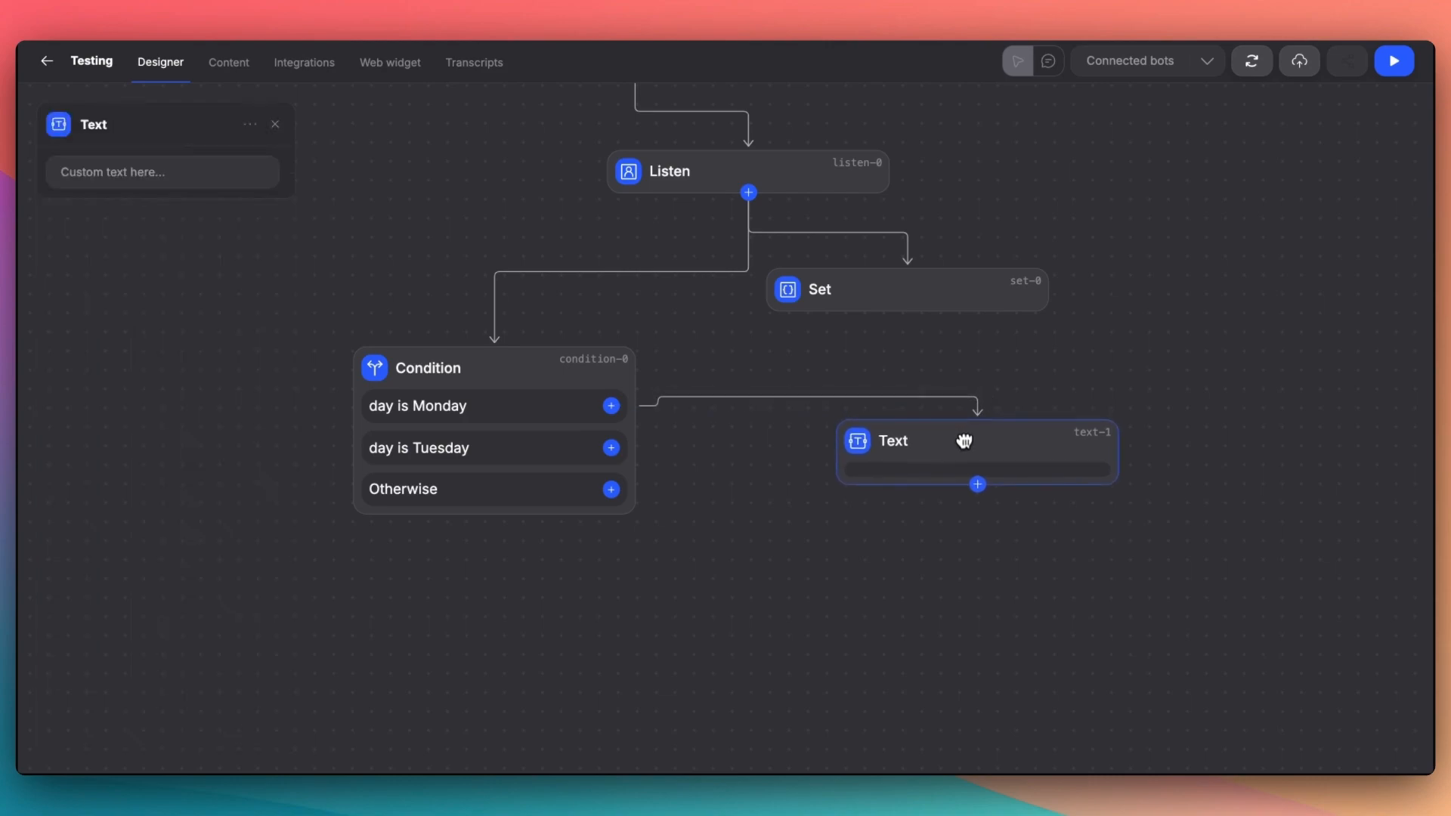
pyautogui.click(108, 182)
pyautogui.write('The Day is Mo')
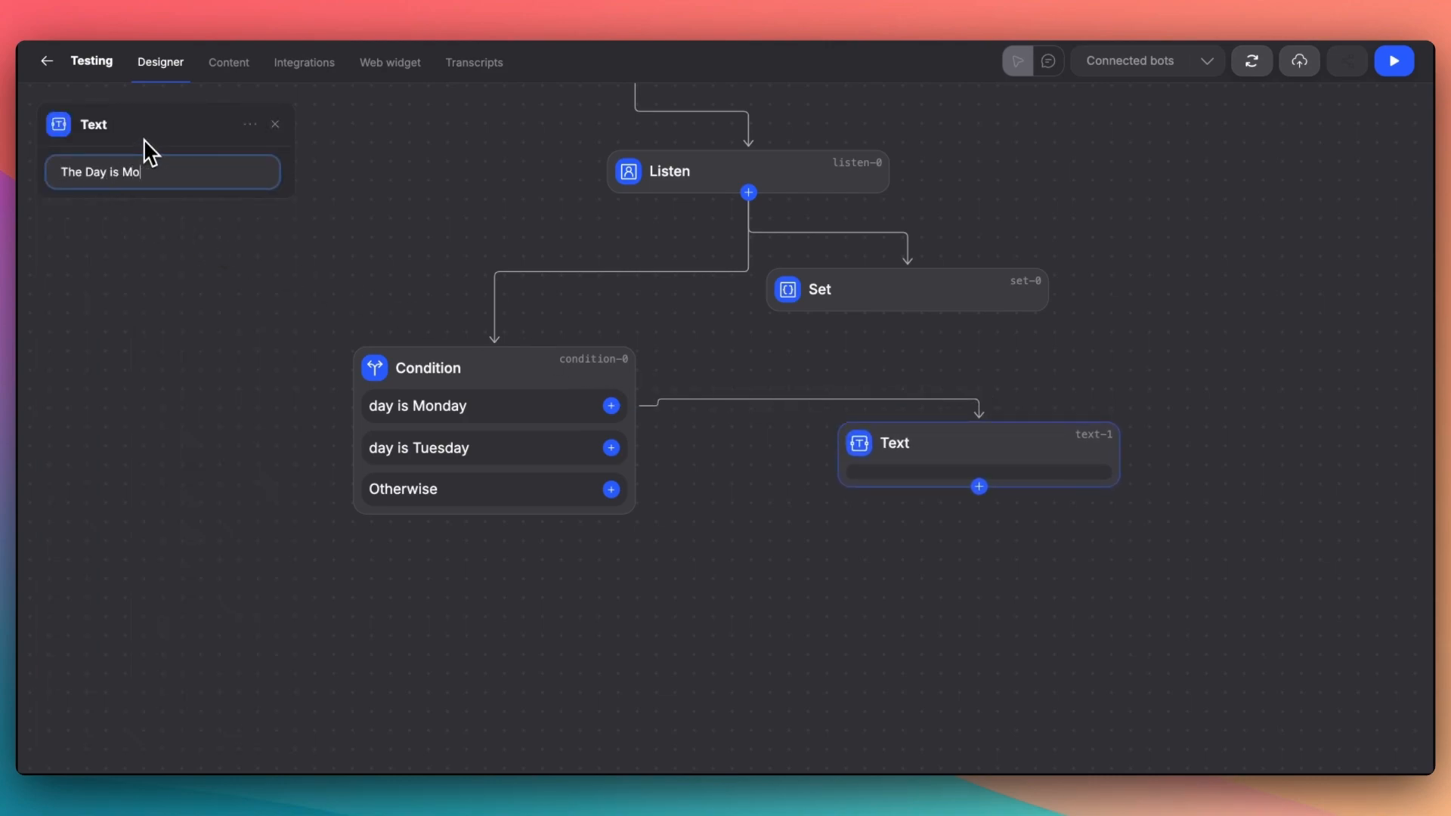
pyautogui.write('nday woohoo!!')
pyautogui.click(130, 142)
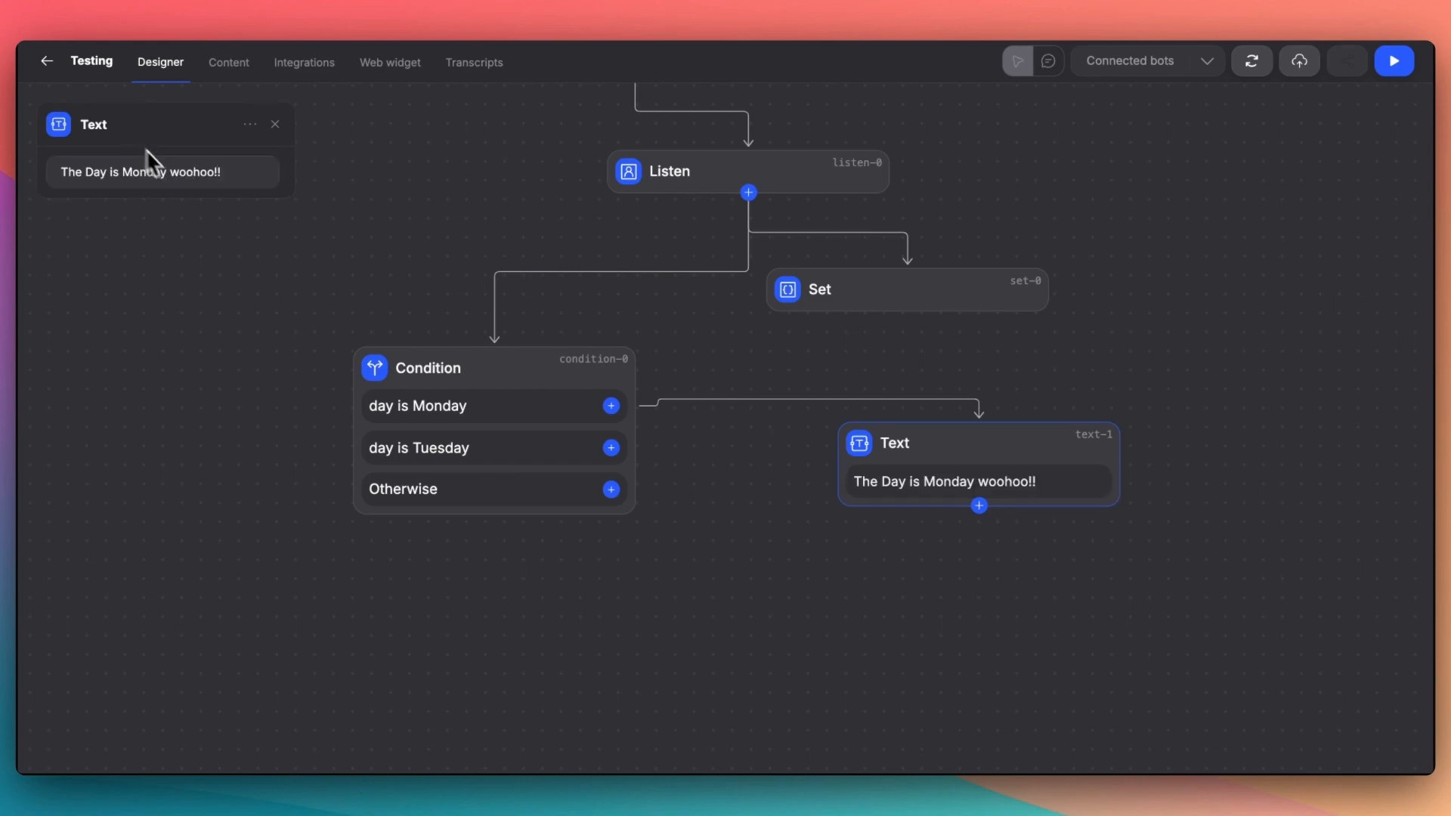
pyautogui.click(315, 473)
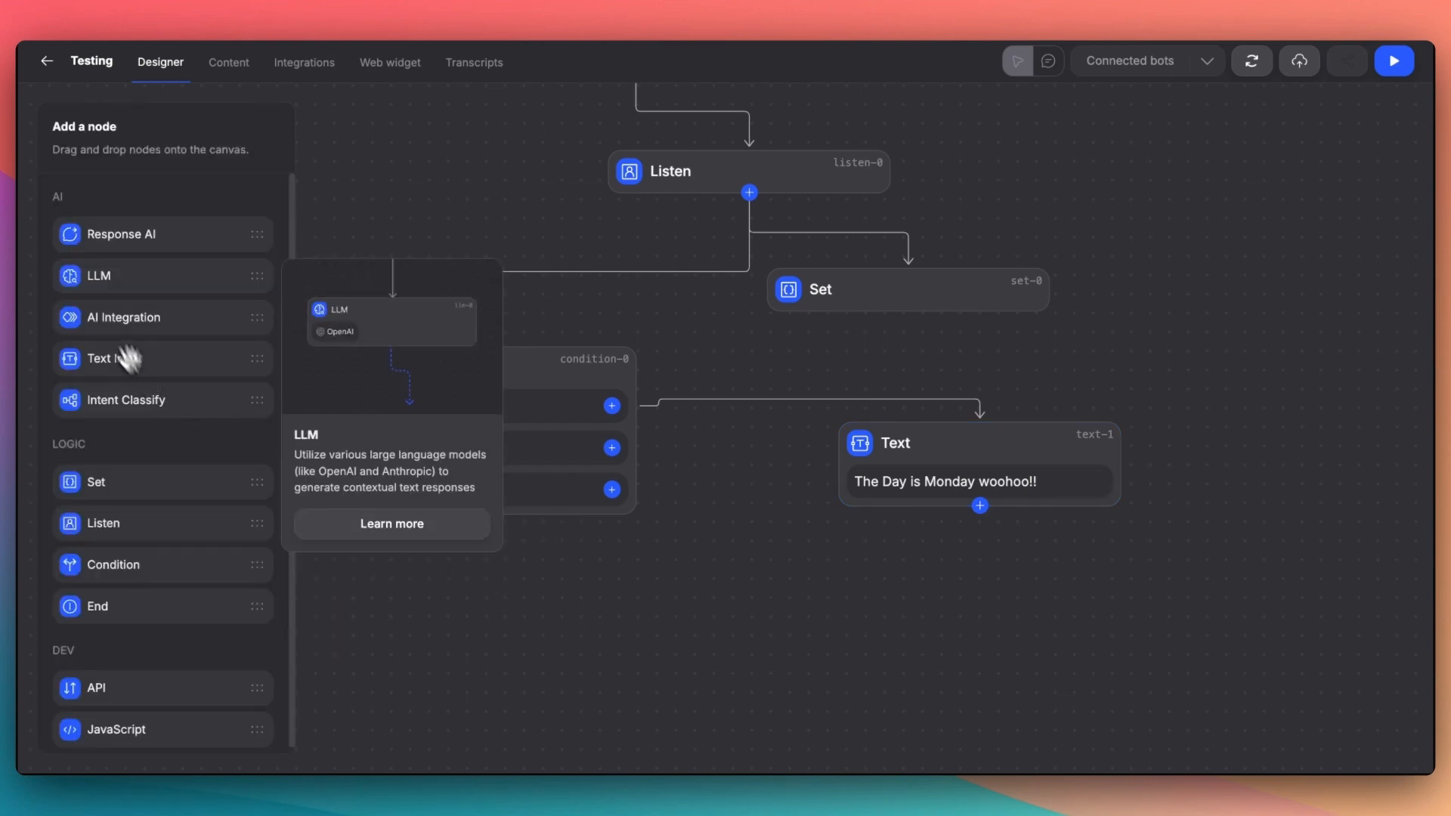
# - Add a second Text node, connect the "day is Tuesday" output to it, and move the Monday Text node slightly farther away
pyautogui.moveTo(100, 356); pyautogui.dragTo(669, 552)
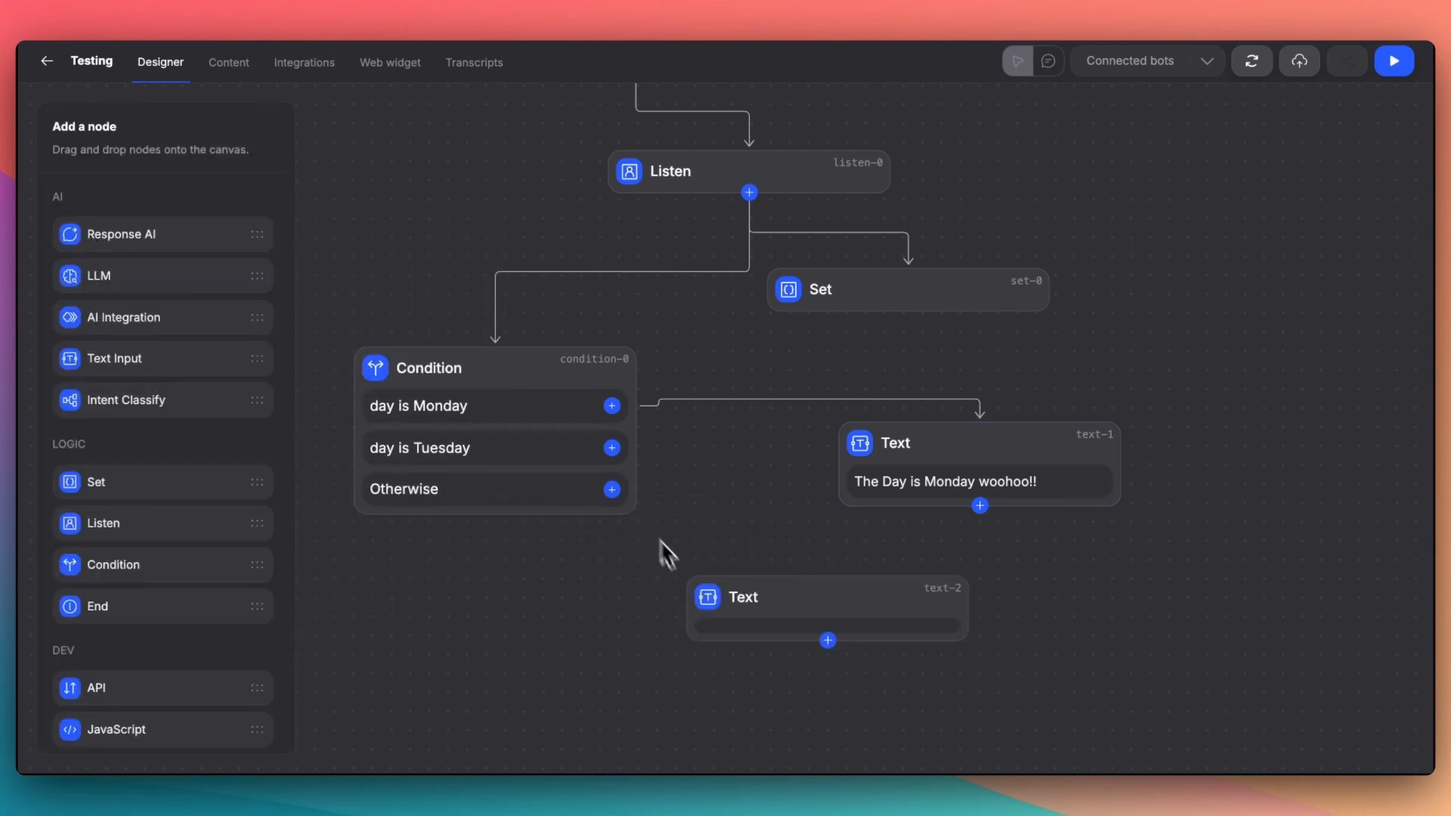
pyautogui.moveTo(612, 448); pyautogui.dragTo(823, 567)
pyautogui.moveTo(930, 475); pyautogui.dragTo(972, 498)
# - Set the text of the node on the Tuesday branch to "The day is Tuesday mehhh"
pyautogui.click(828, 586)
pyautogui.click(158, 180)
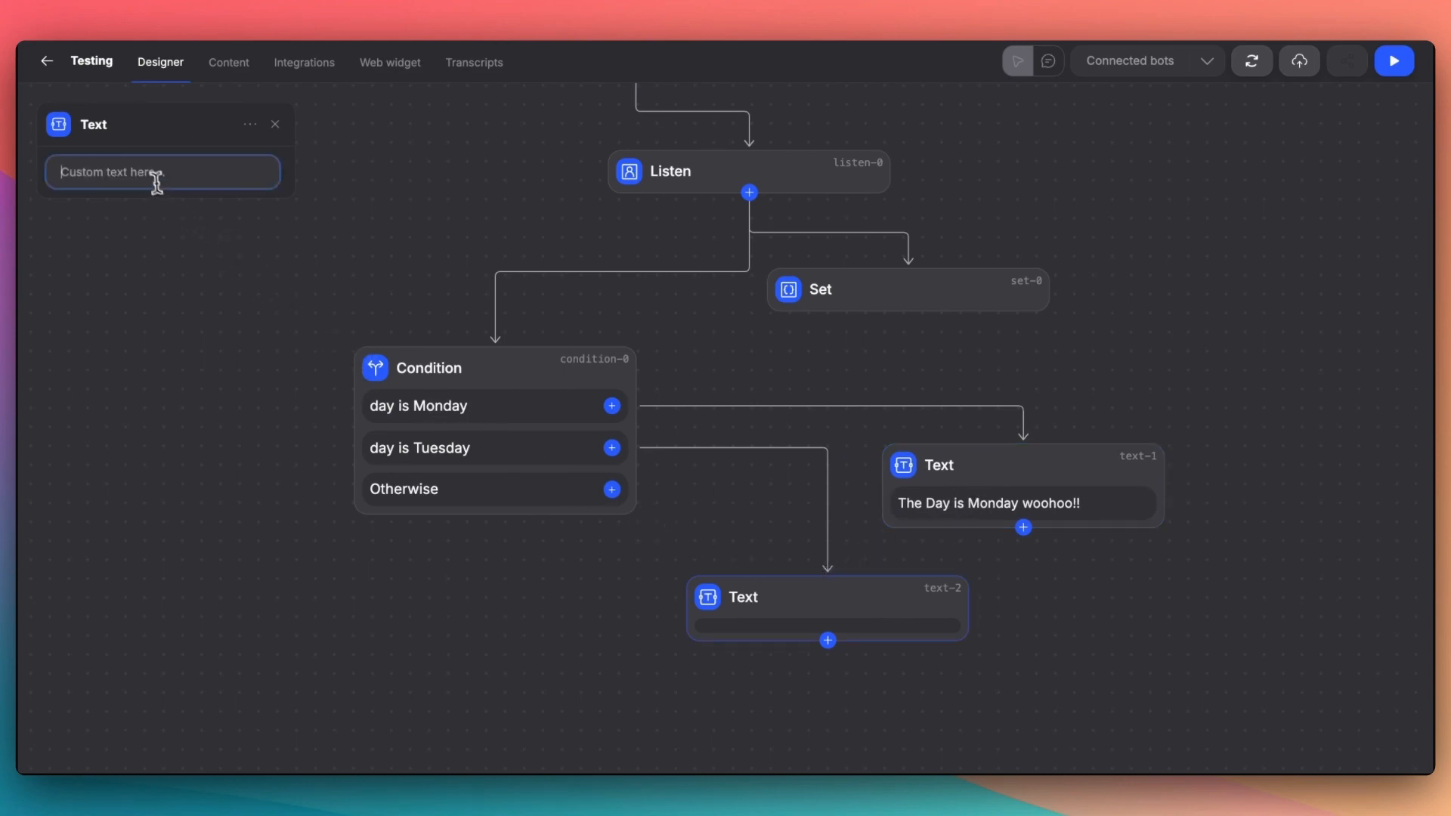
pyautogui.write('The day is Tuesday mehhh')
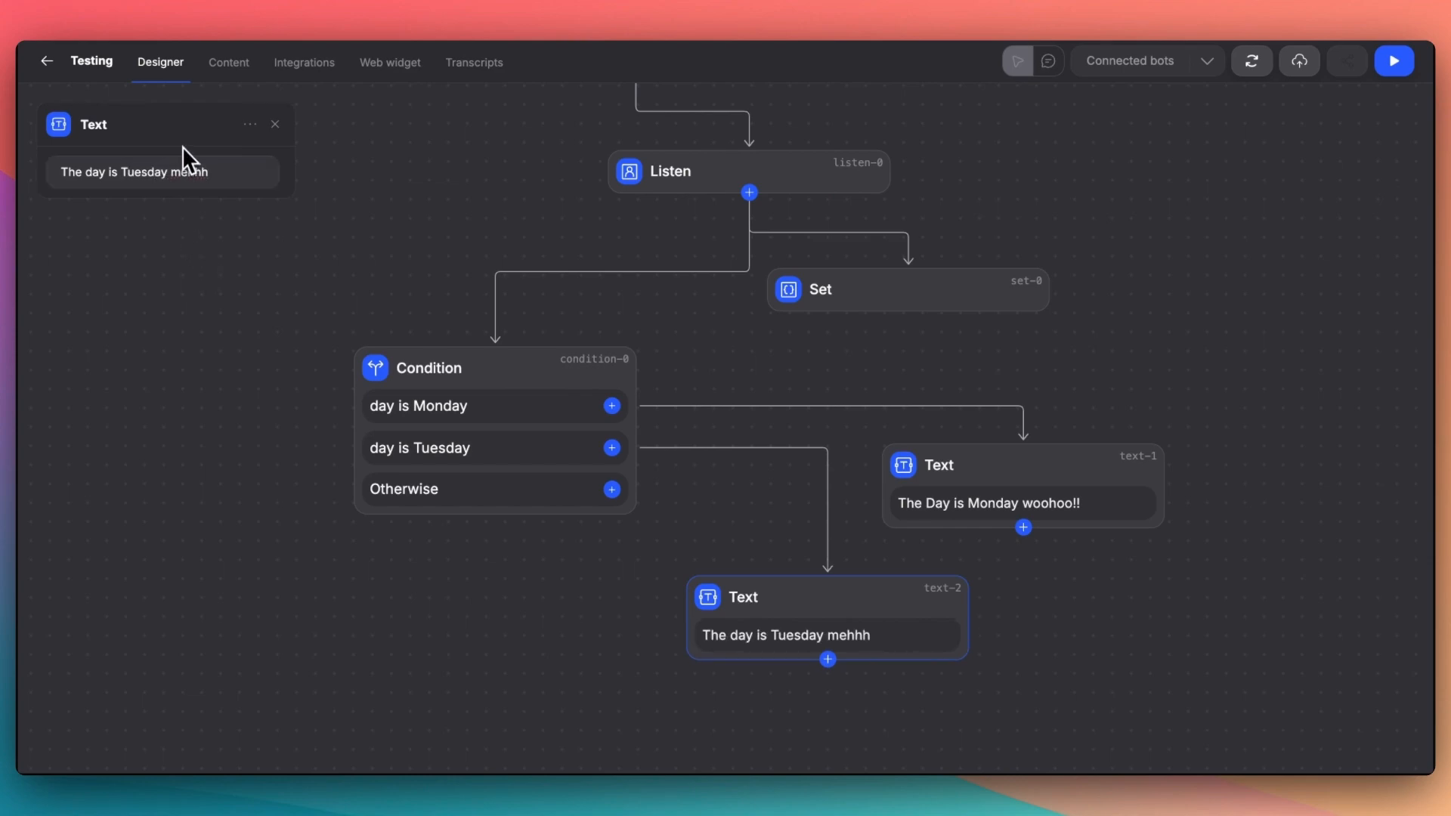
pyautogui.click(275, 124)
# - Add a Response AI node below the two branch Text nodes and connect both of their outputs to it
pyautogui.scroll(-5, 1017, 620)
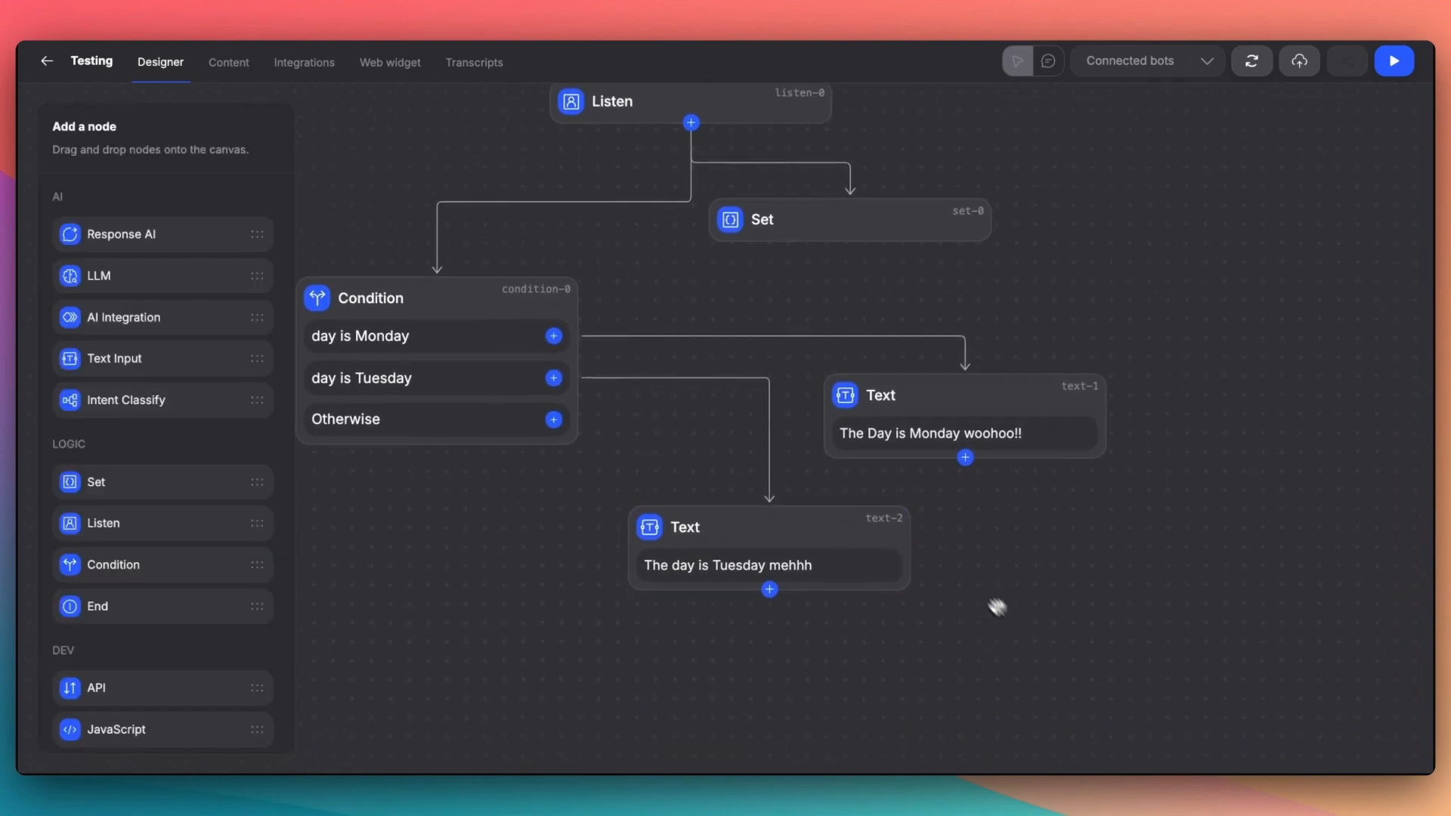
pyautogui.moveTo(121, 246); pyautogui.dragTo(930, 569)
pyautogui.moveTo(824, 467); pyautogui.dragTo(1073, 564)
# - Review the whole flow from the Start node through the Listen, Set and Condition nodes down to the final Response AI node
pyautogui.scroll(-5, 886, 542)
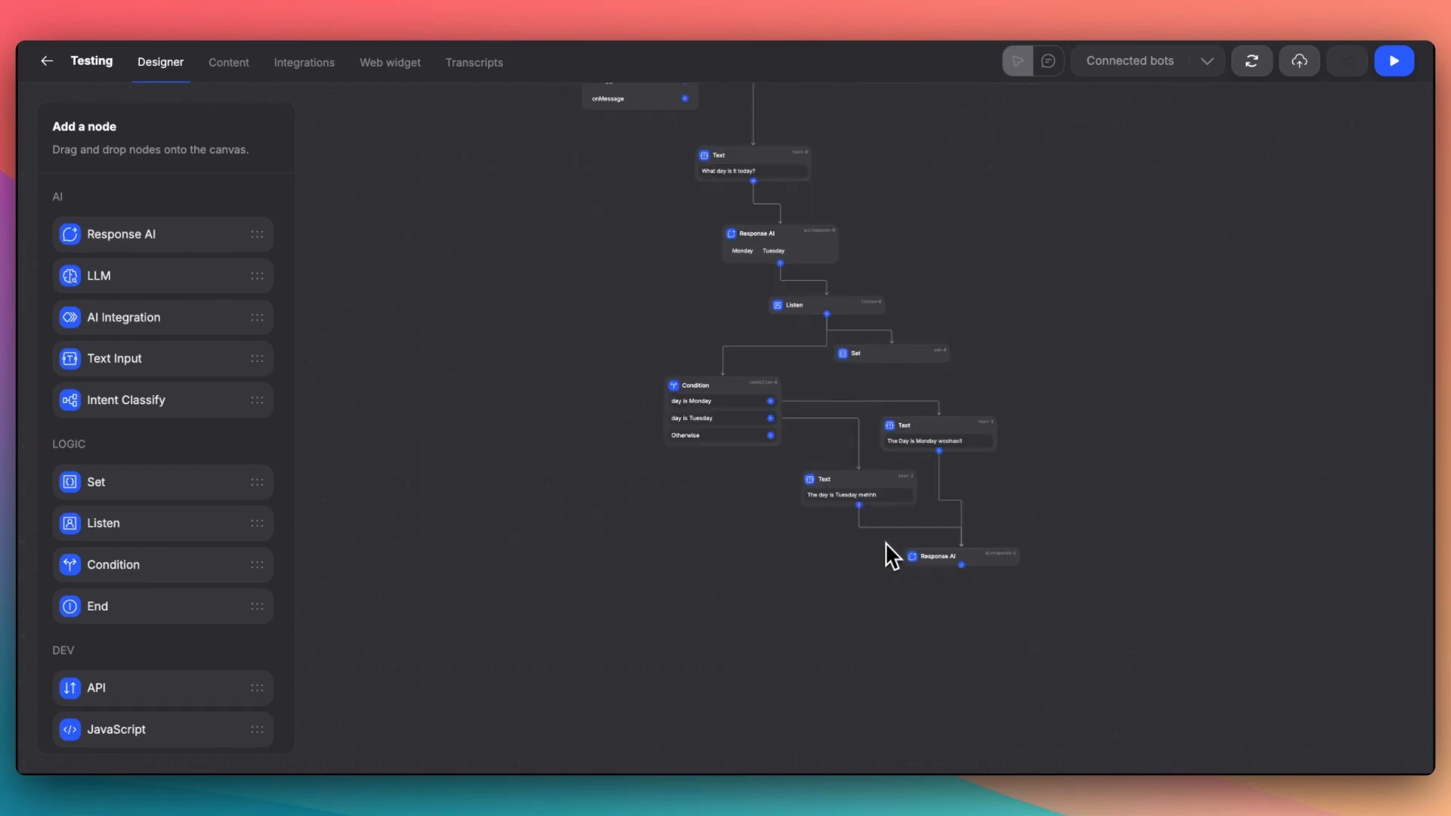
pyautogui.scroll(3, 863, 408)
pyautogui.scroll(5, 674, 339)
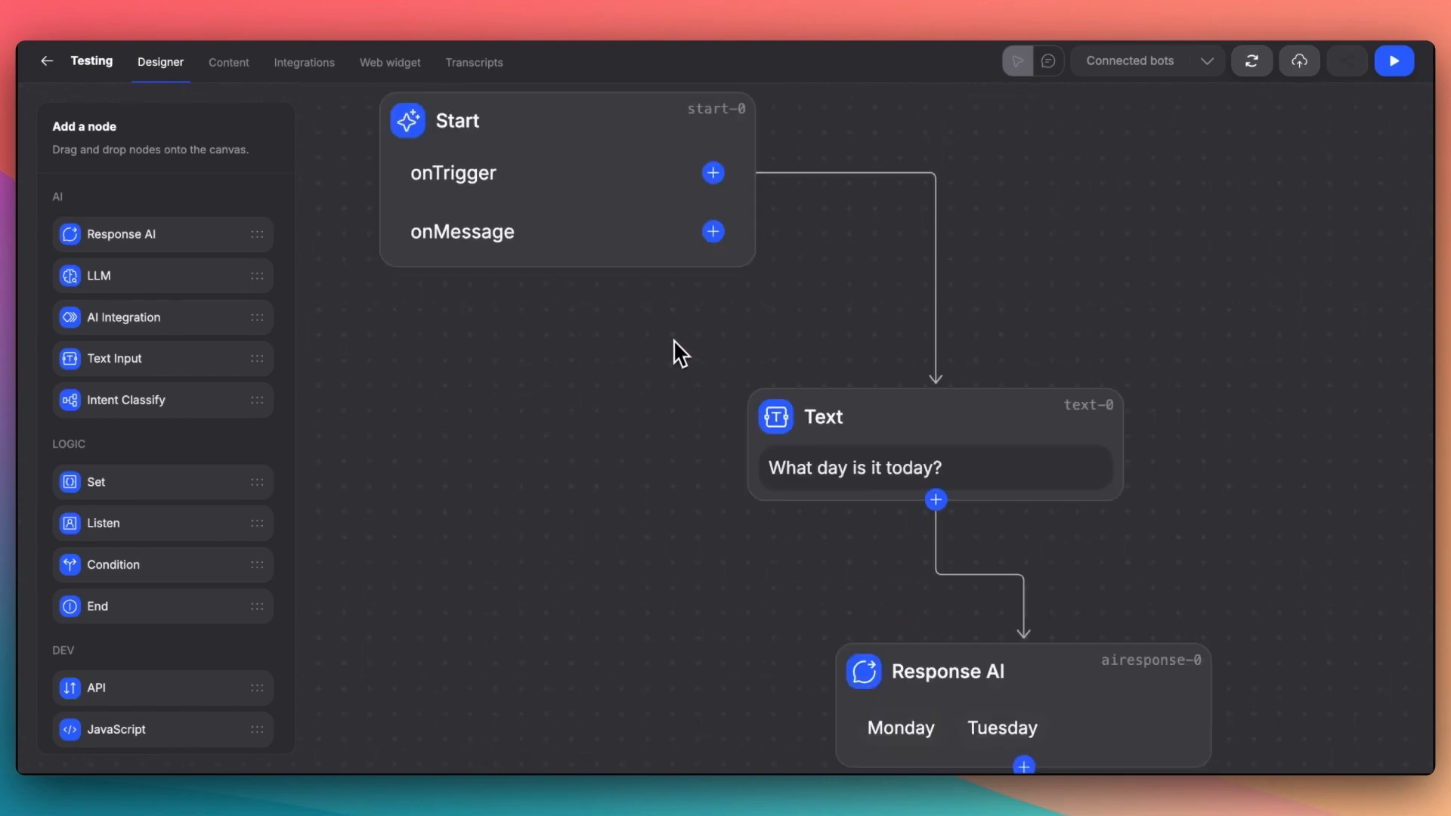
pyautogui.scroll(-1, 673, 338)
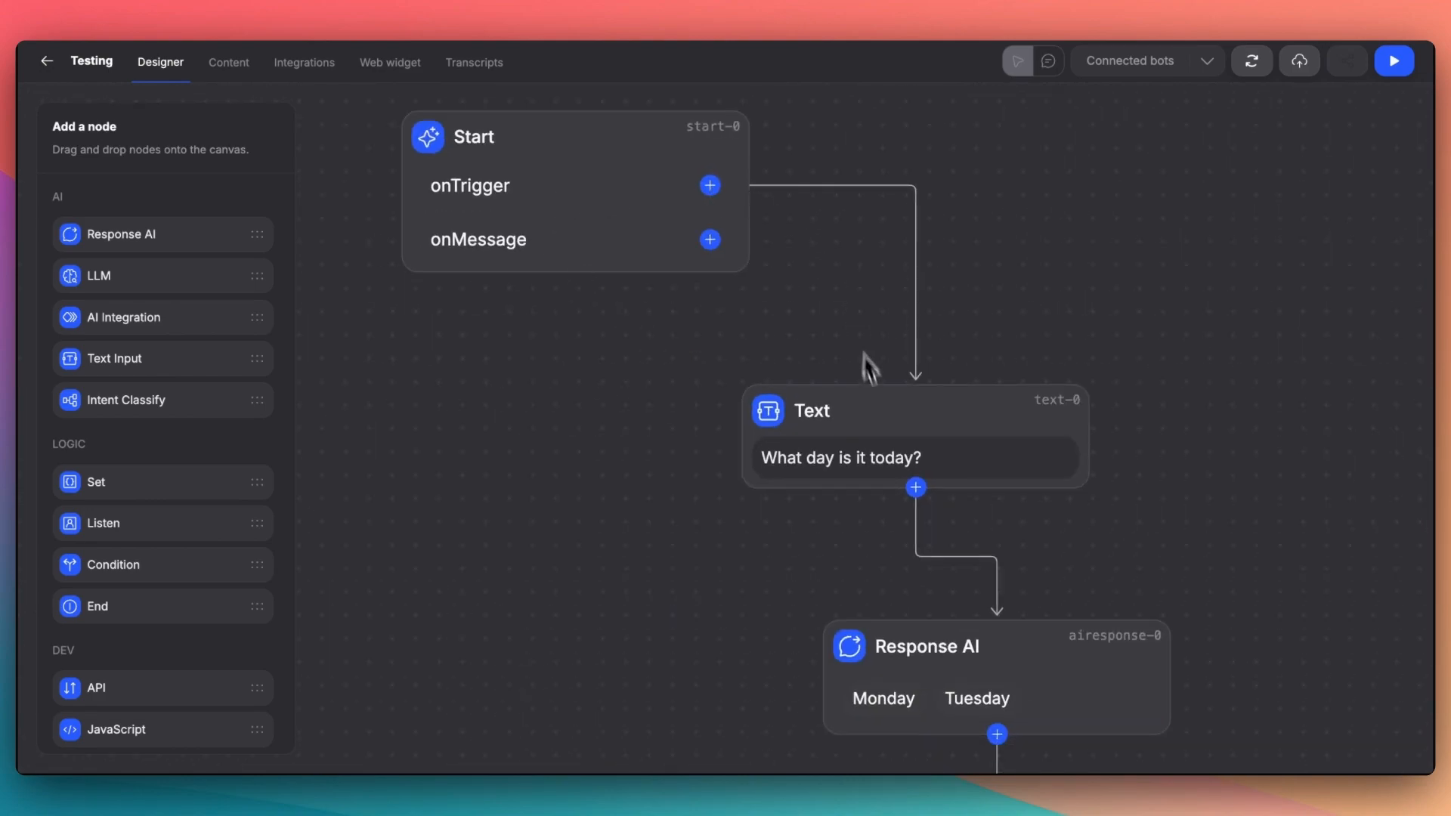
pyautogui.scroll(-5, 919, 487)
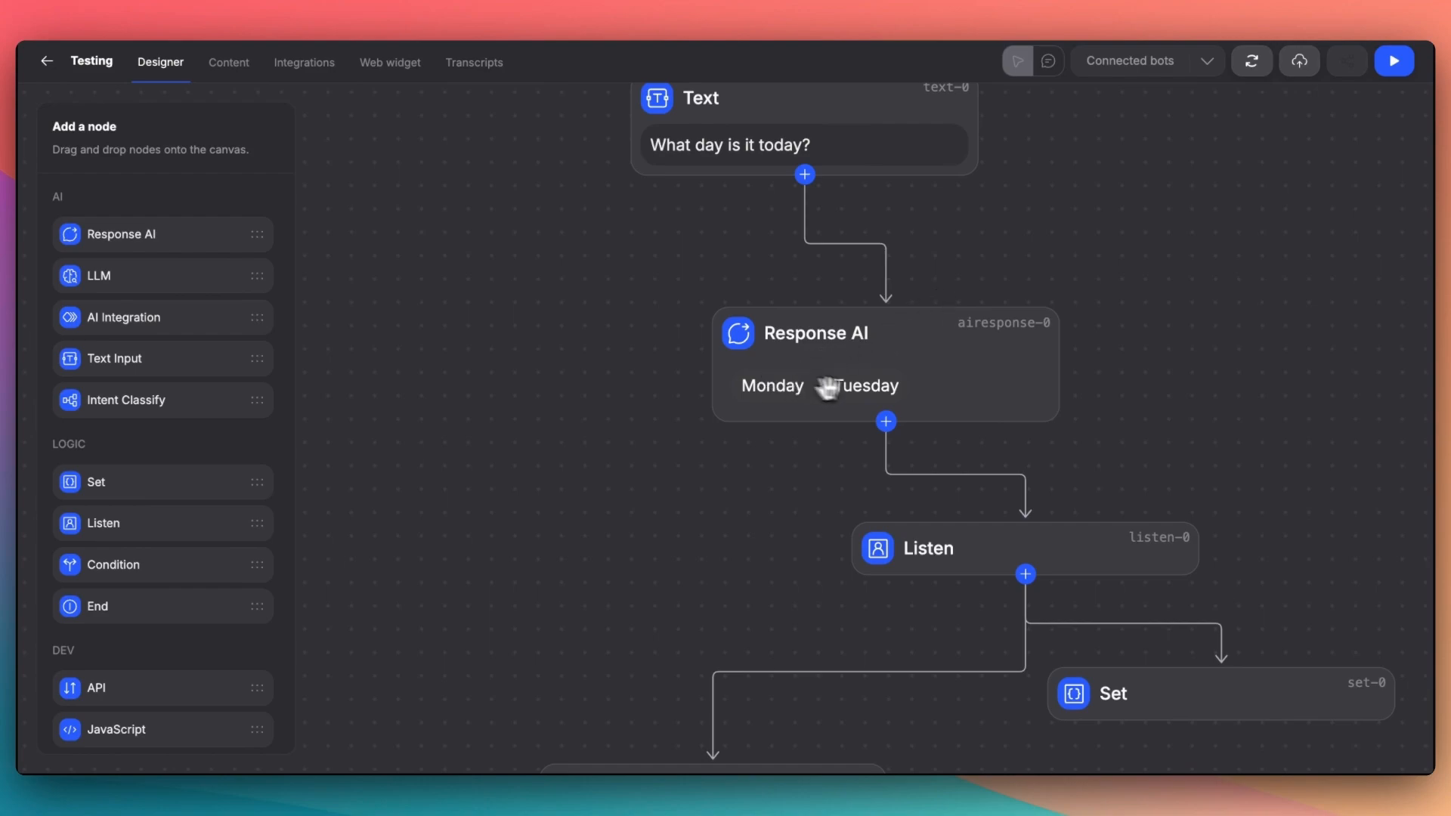
pyautogui.scroll(-5, 1068, 555)
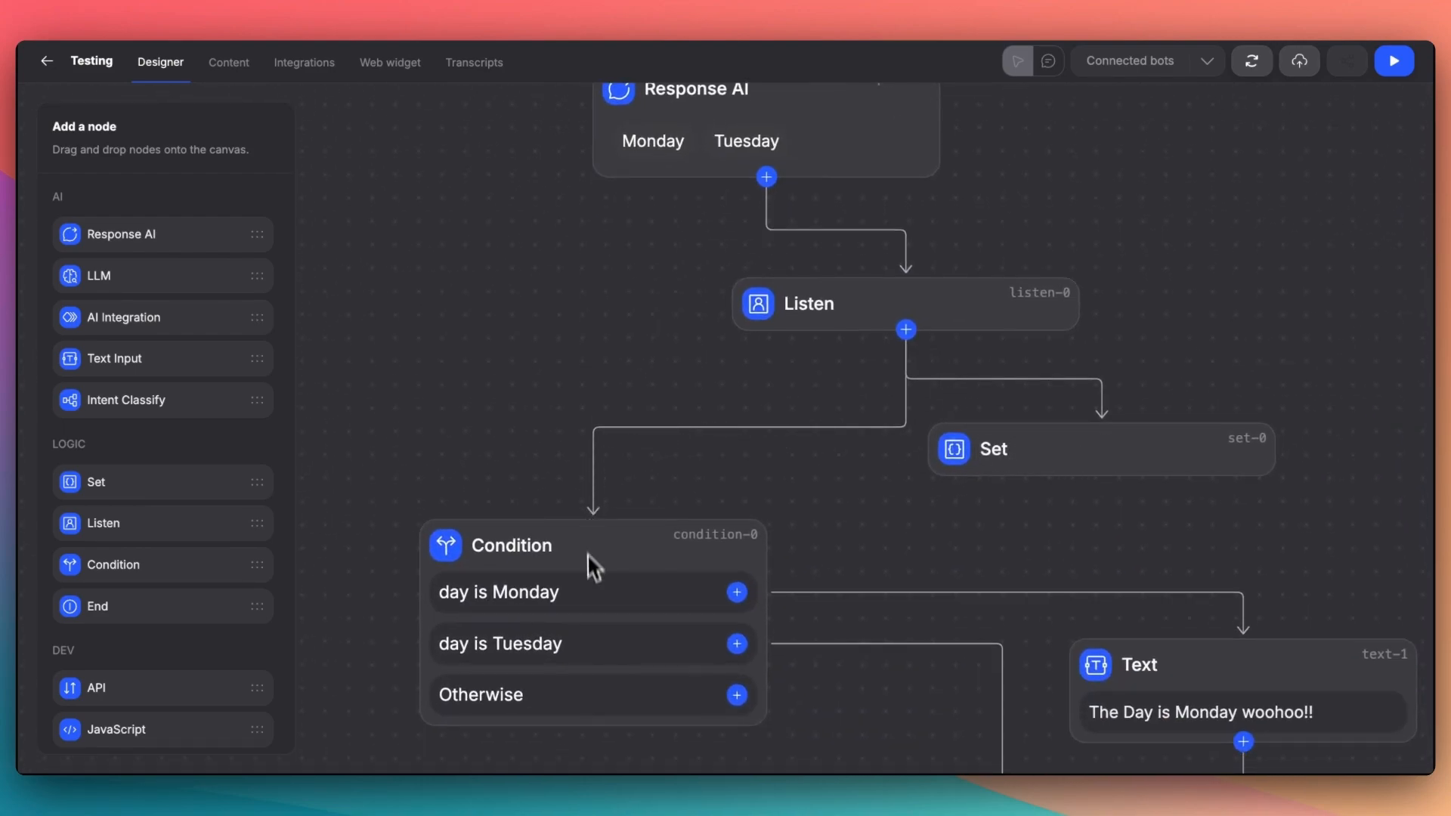
pyautogui.moveTo(878, 685); pyautogui.dragTo(761, 361)
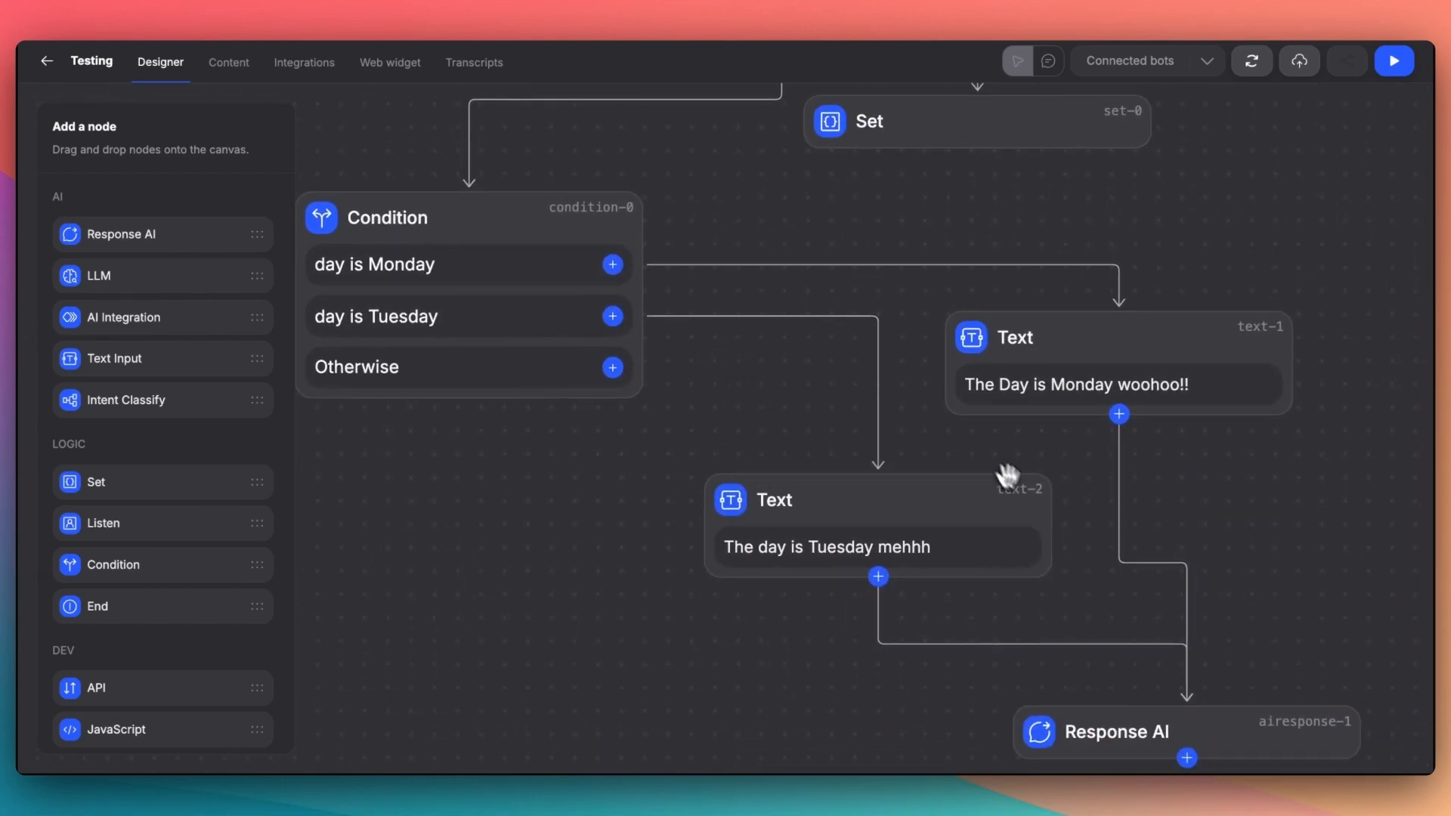
pyautogui.scroll(-3, 1056, 567)
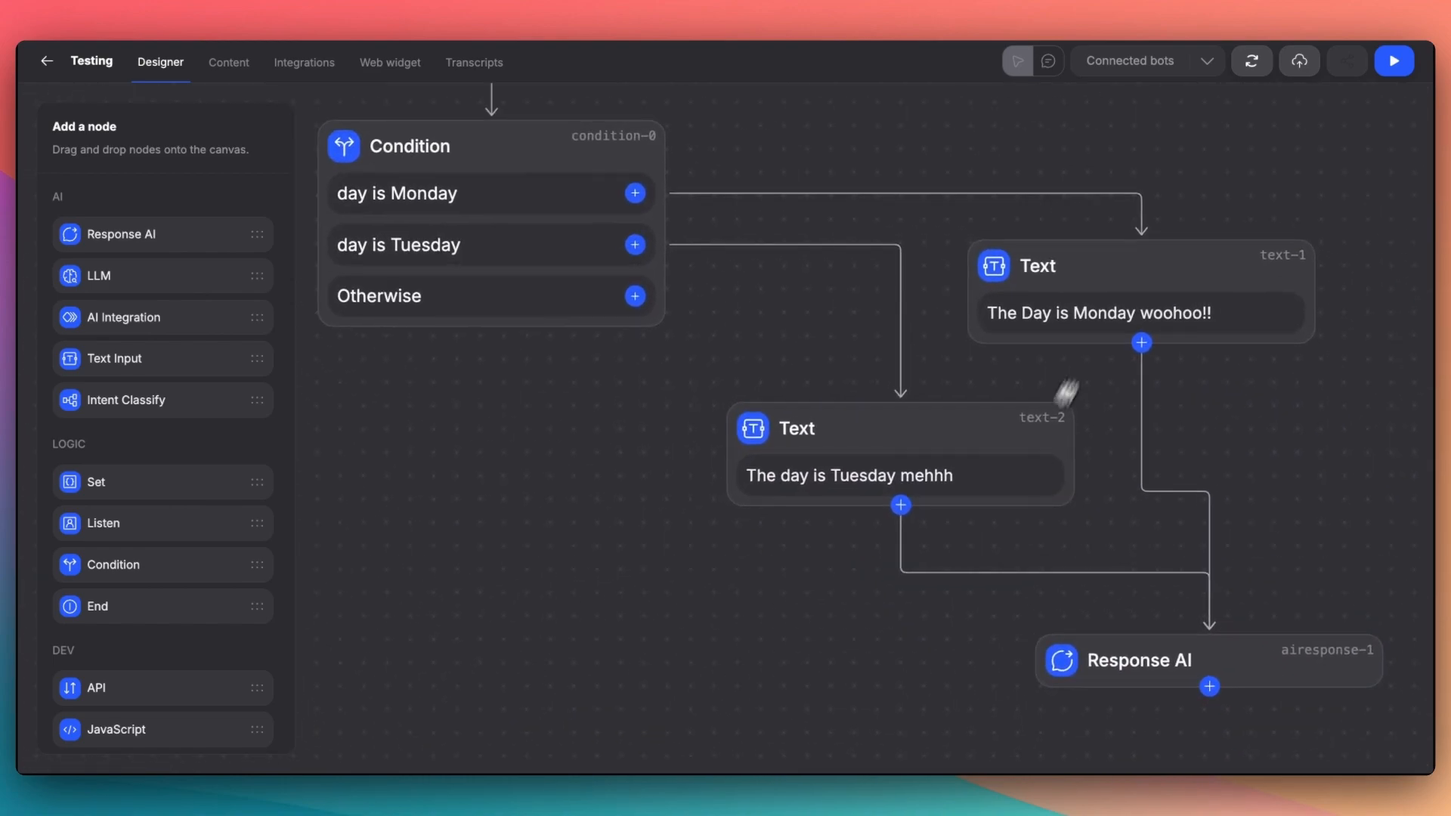
# - Test the flow in the sandbox as a web assistant, answering Monday, and check the bot's reply
pyautogui.click(1395, 60)
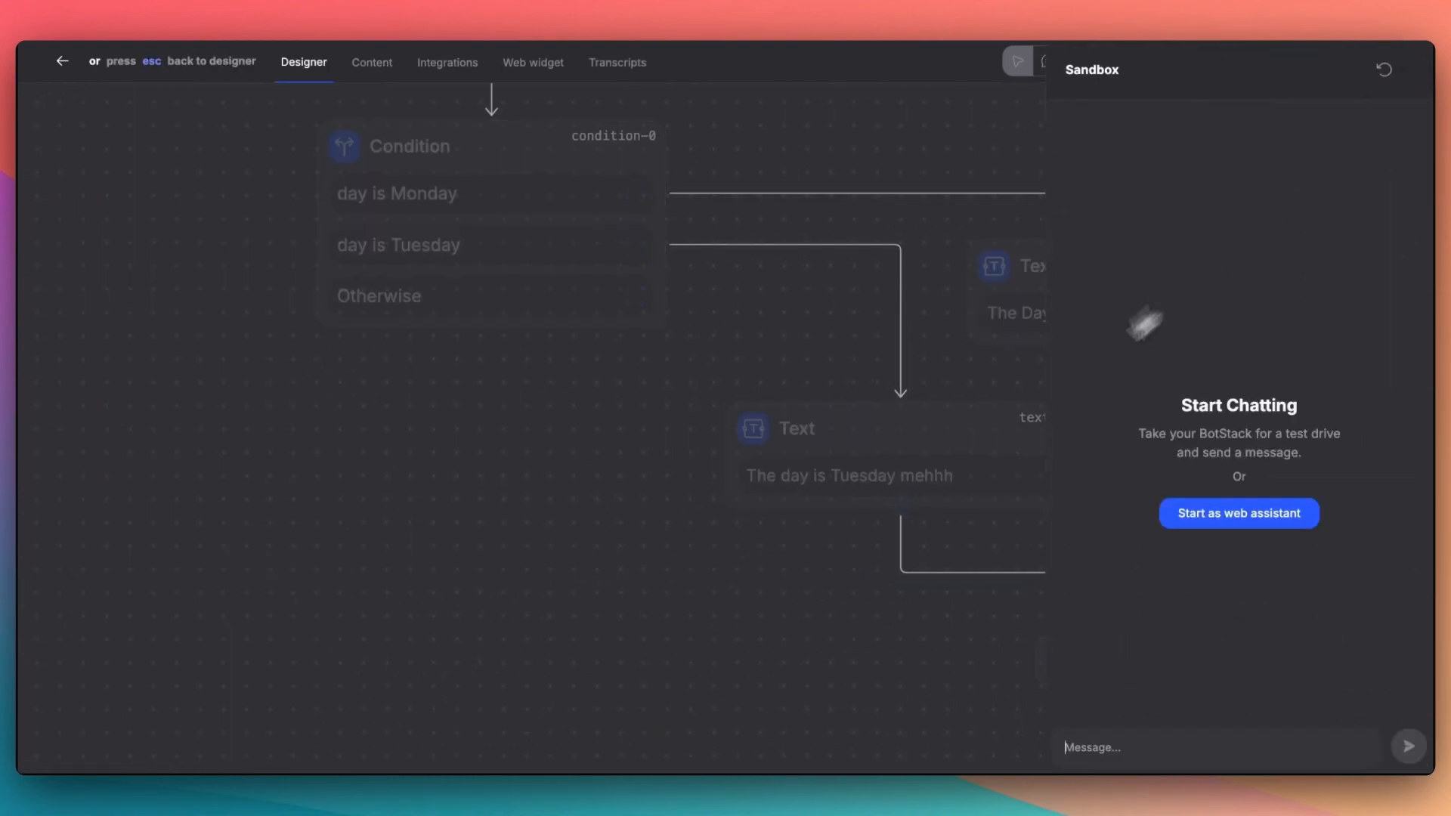
pyautogui.click(1220, 528)
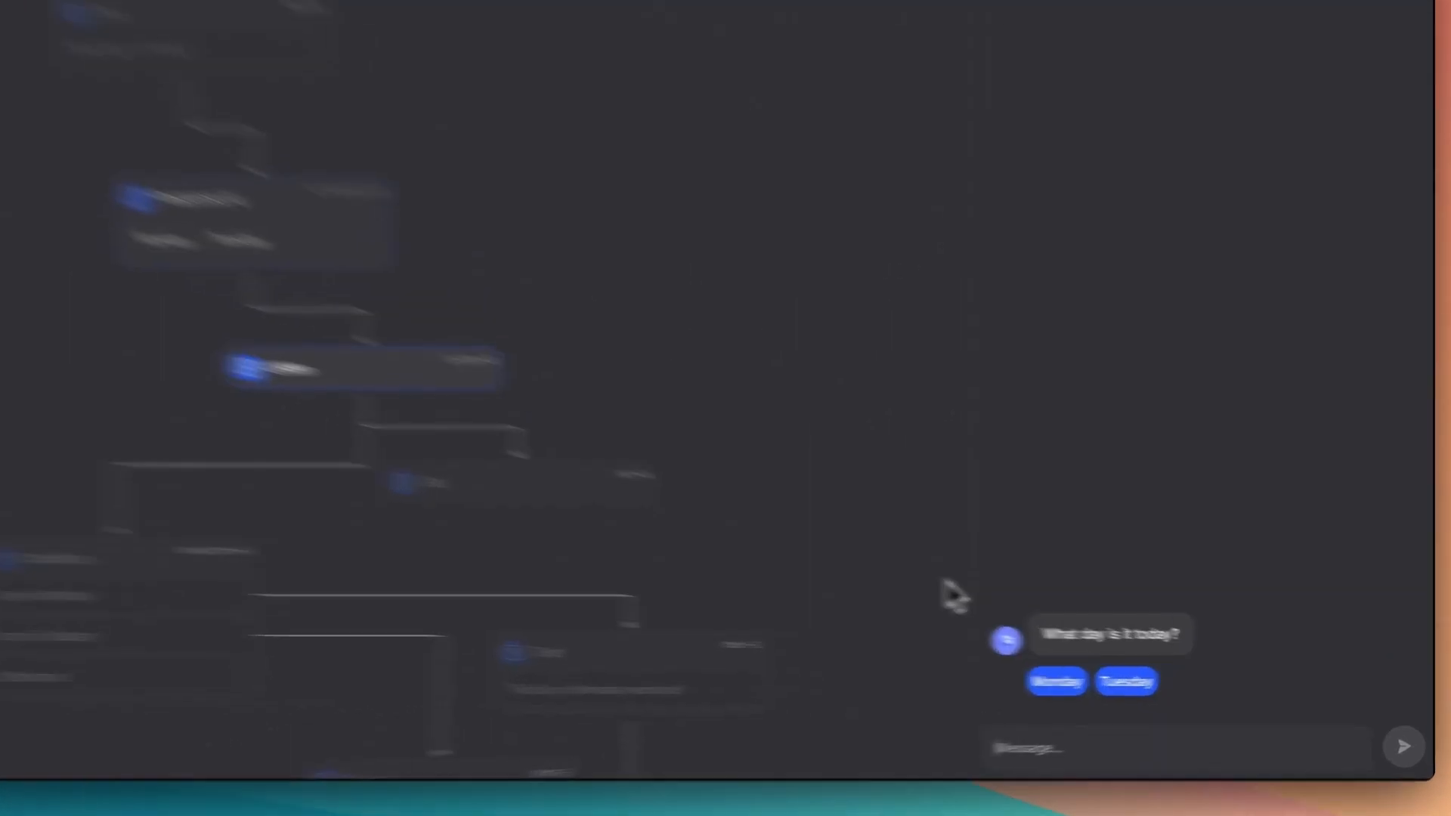
pyautogui.moveTo(1041, 633); pyautogui.dragTo(1187, 656)
pyautogui.click(1186, 656)
pyautogui.click(778, 644)
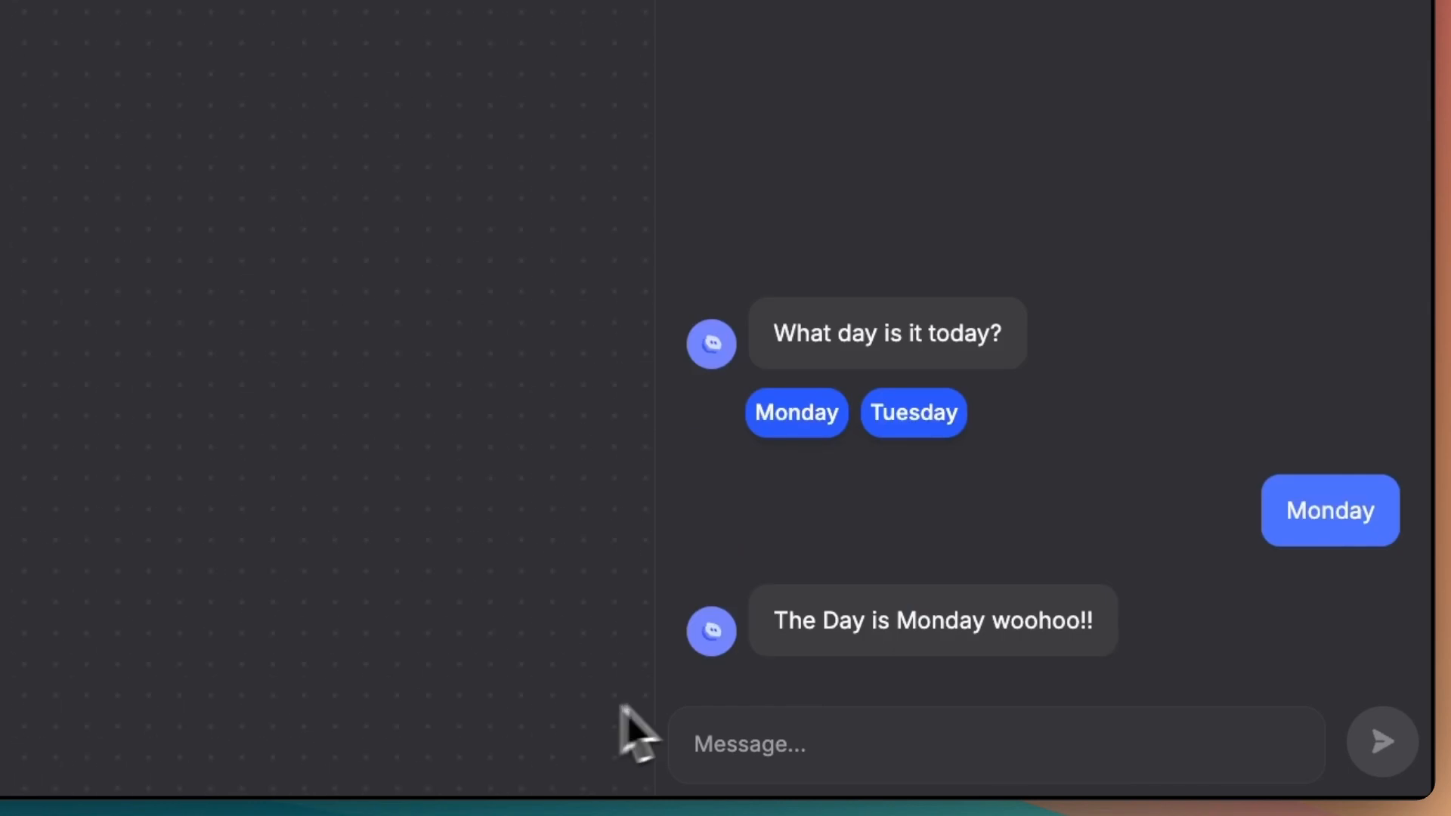
pyautogui.moveTo(782, 626); pyautogui.dragTo(1122, 627)
pyautogui.click(1122, 627)
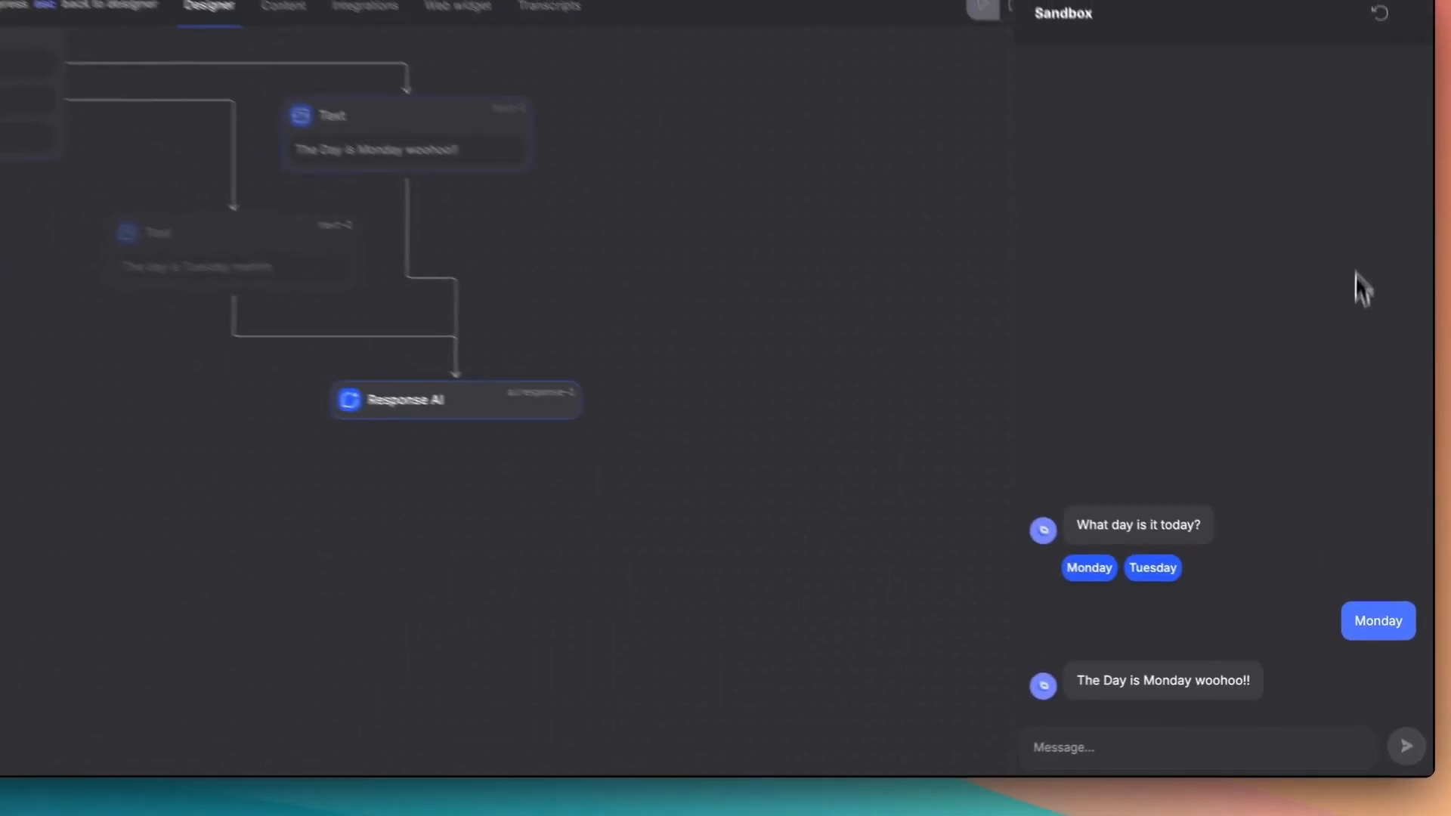
# - Restart the sandbox chat as a web assistant, answer Tuesday, check the reply, and return to the designer
pyautogui.click(1380, 13)
pyautogui.click(1244, 522)
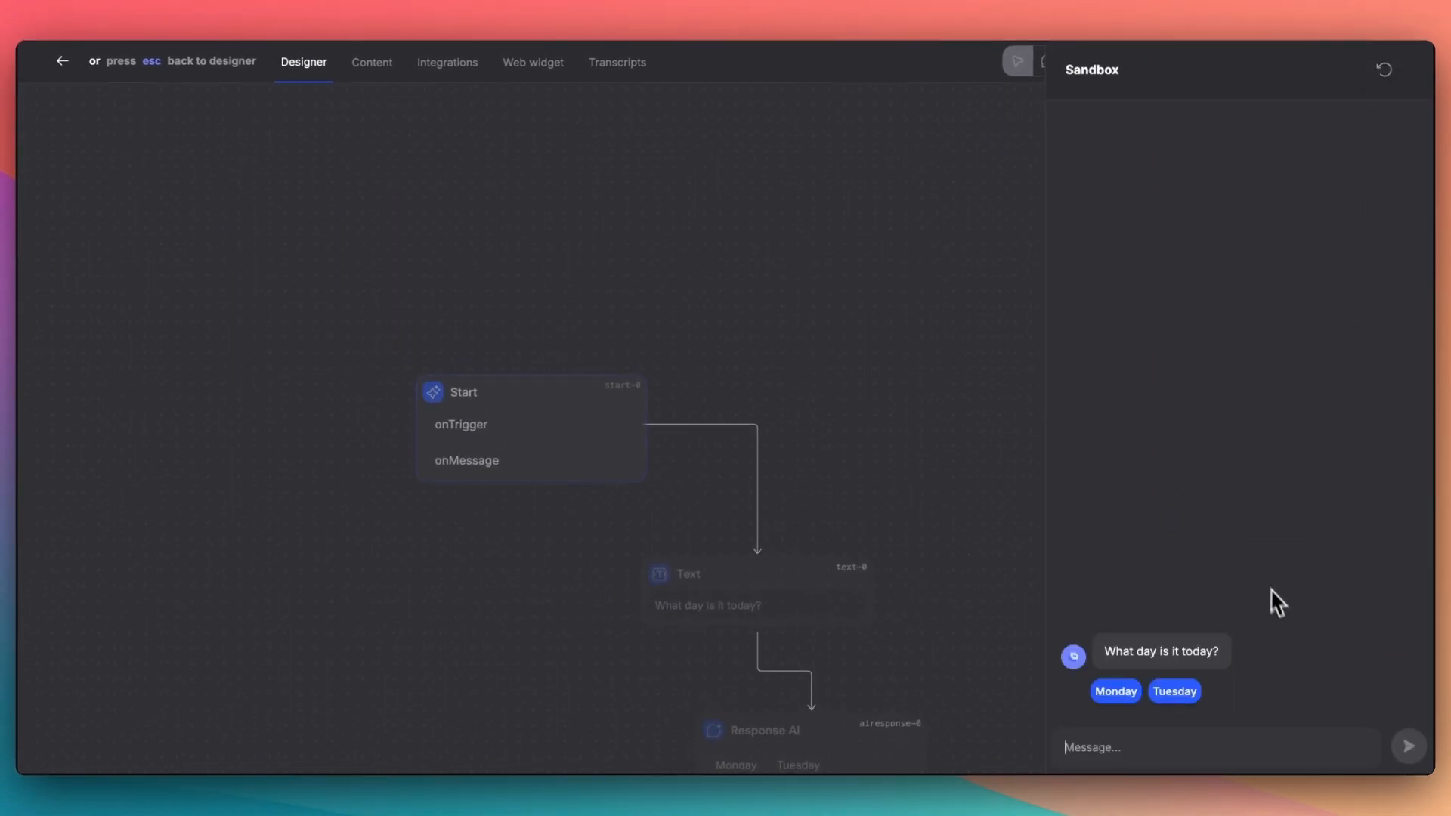
pyautogui.click(1173, 690)
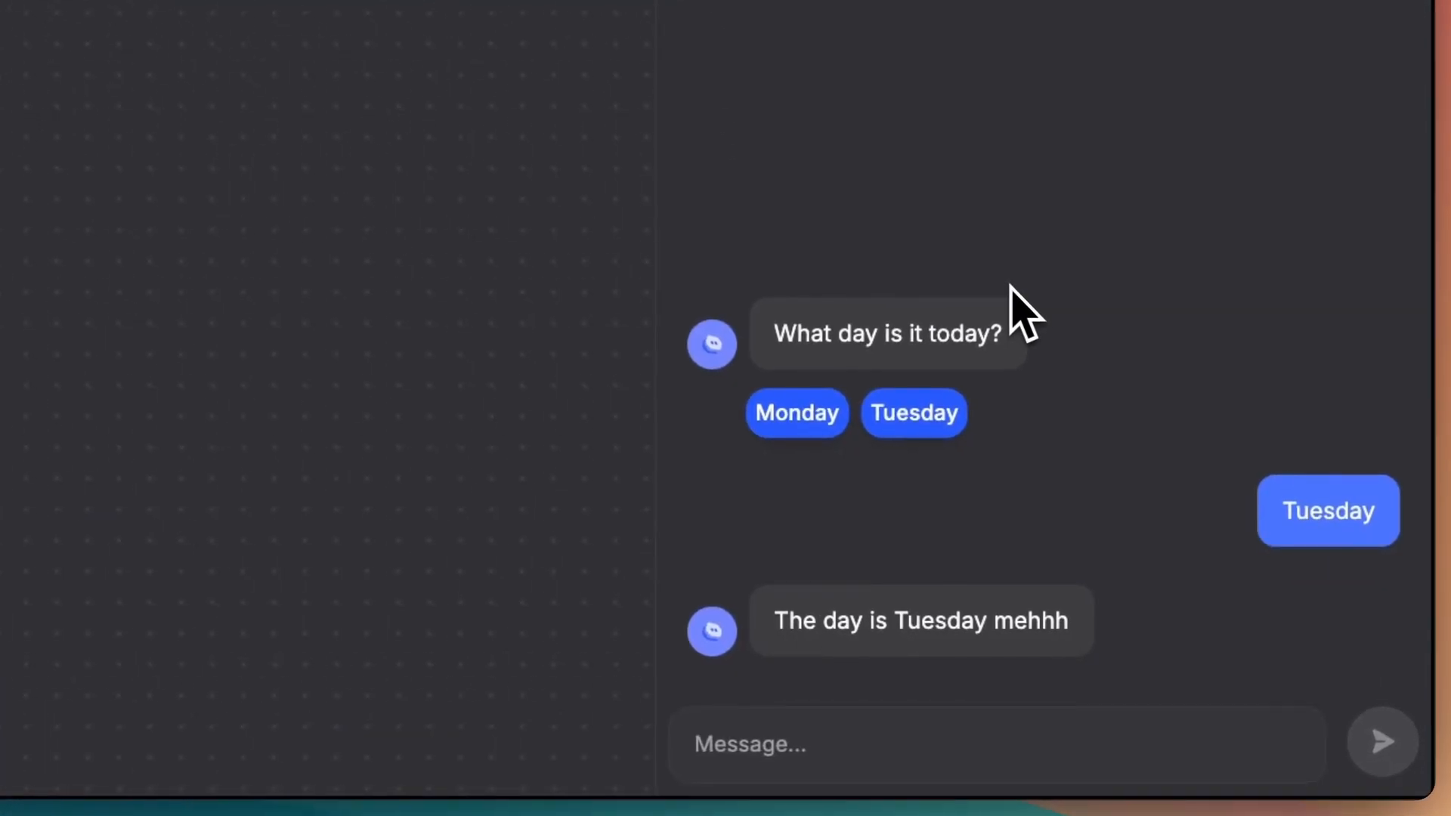
pyautogui.moveTo(778, 622); pyautogui.dragTo(1059, 615)
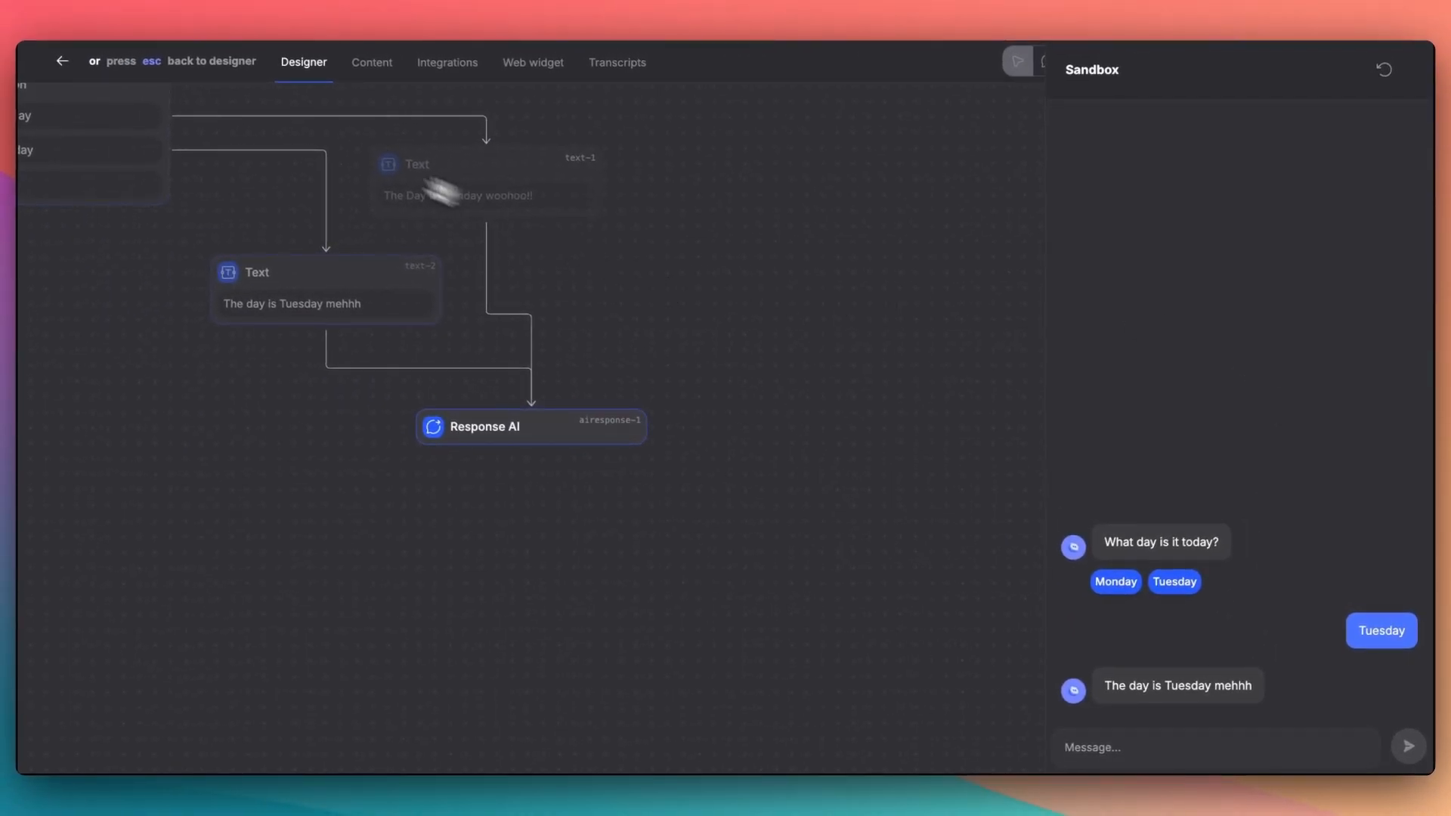
pyautogui.click(64, 61)
# - Add "Sunday" as a third canned response to the Response AI node that follows the day question
pyautogui.moveTo(726, 355); pyautogui.dragTo(1124, 577)
pyautogui.scroll(-2, 869, 455)
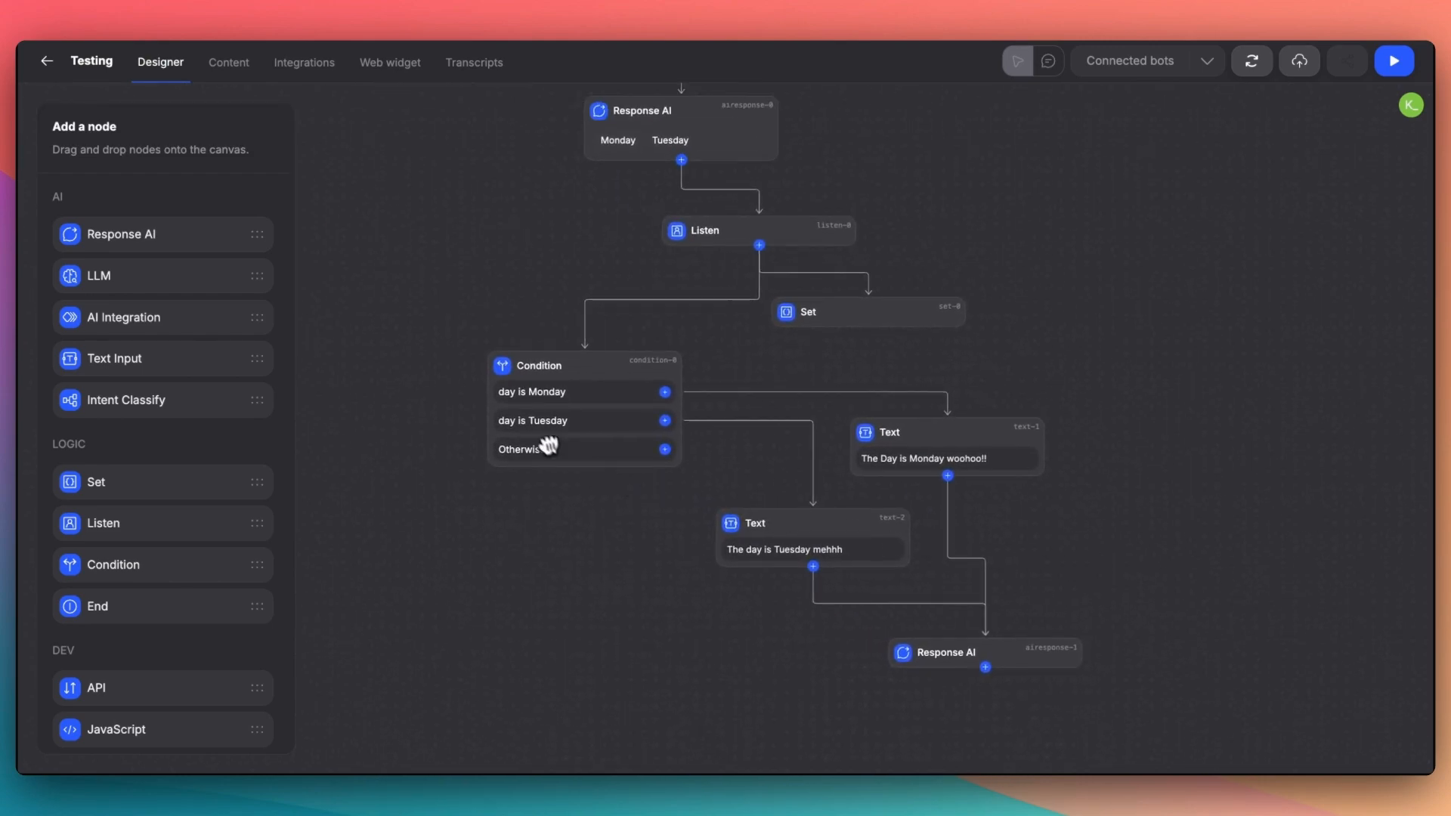
pyautogui.scroll(4, 725, 372)
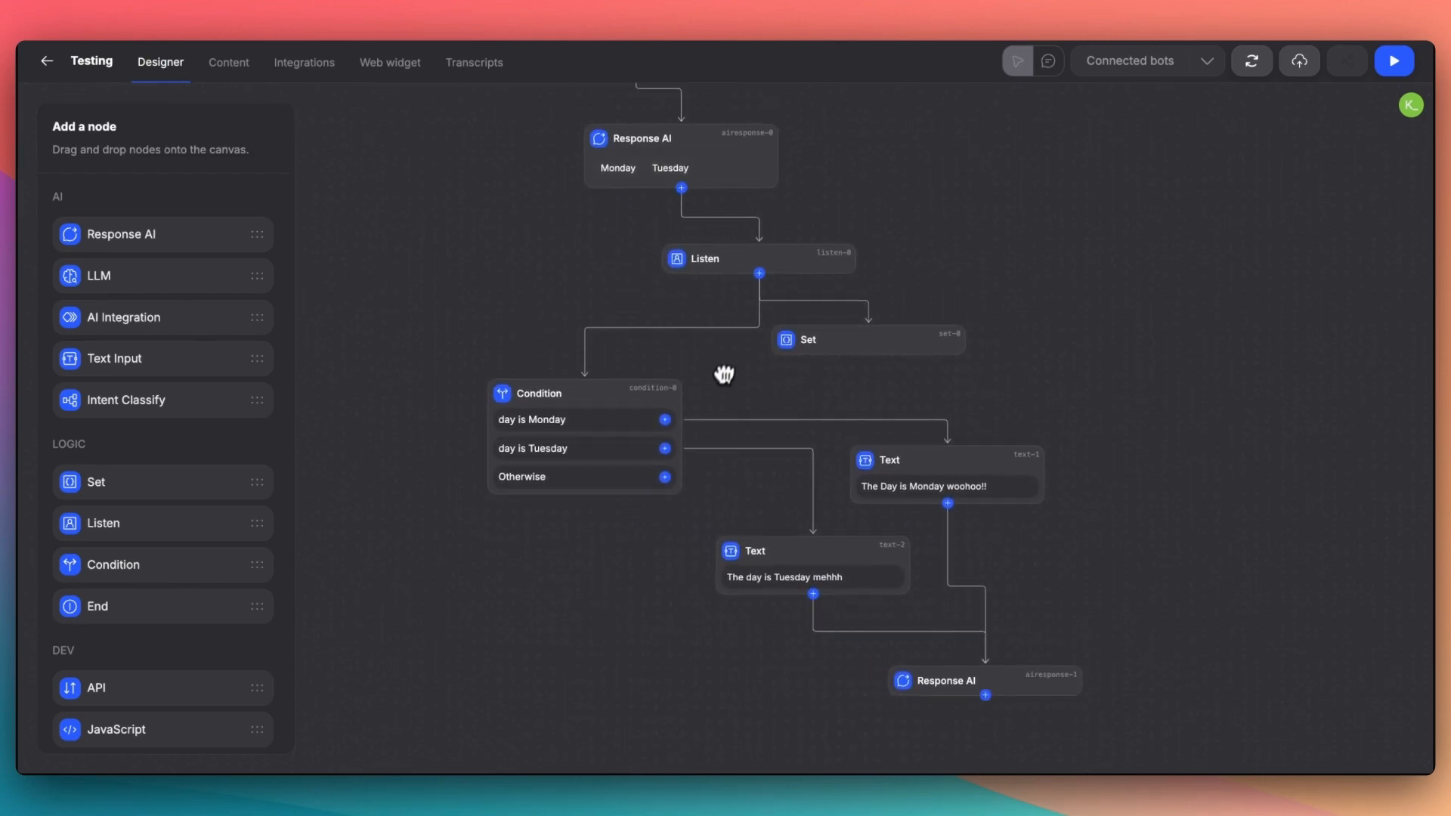
pyautogui.click(716, 276)
pyautogui.click(271, 170)
pyautogui.click(119, 289)
pyautogui.write('Sunday')
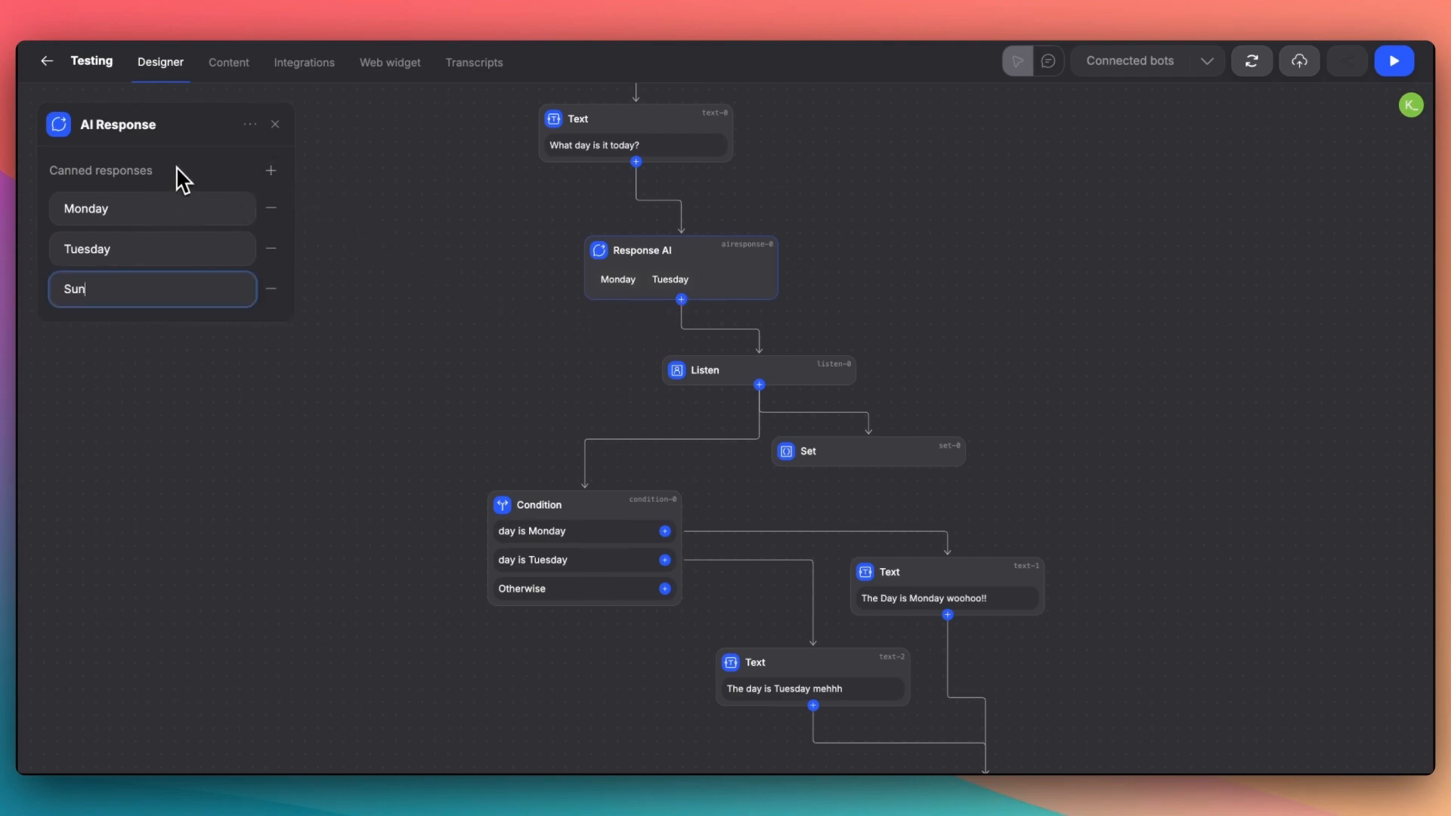
pyautogui.click(193, 156)
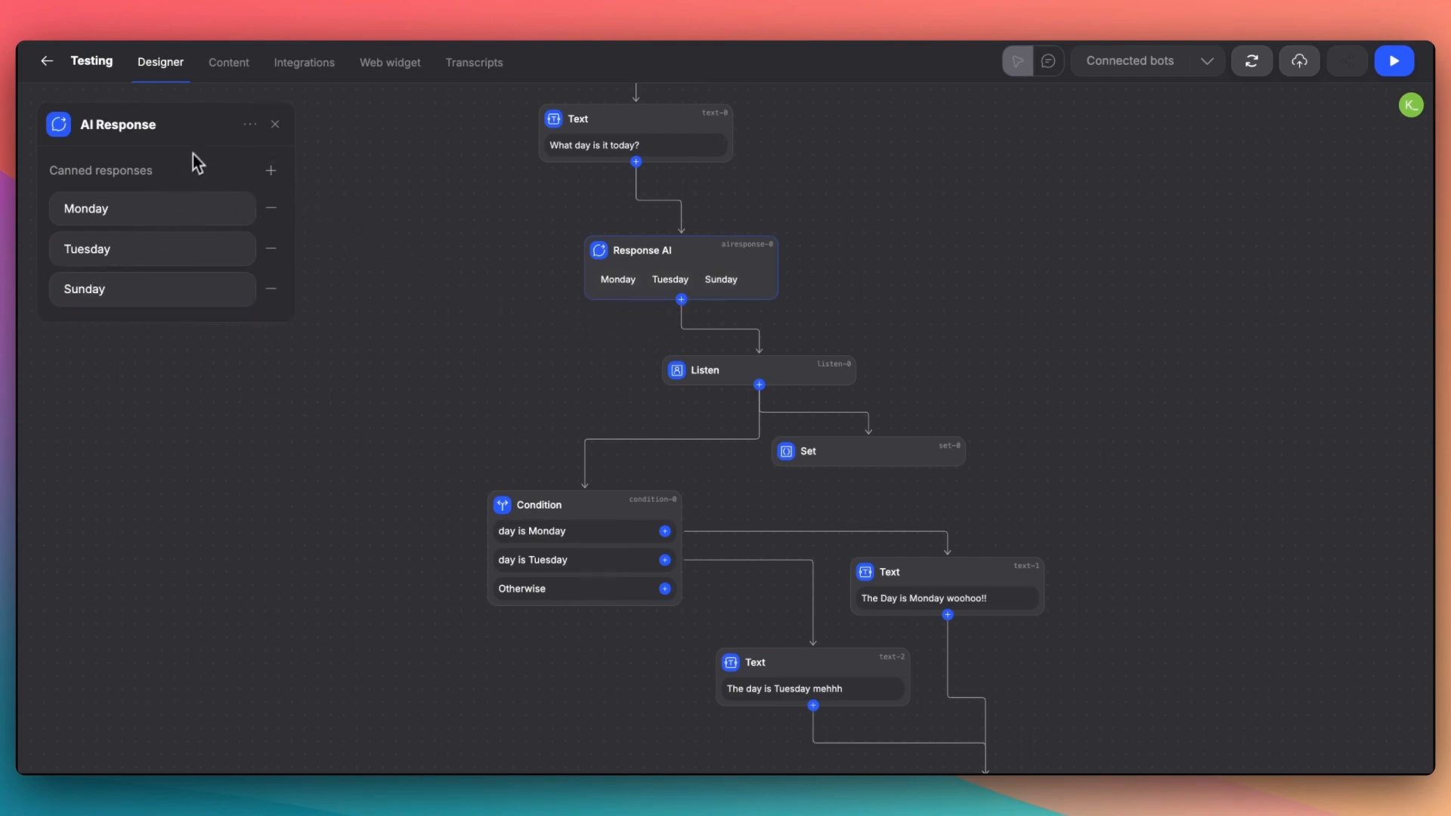
pyautogui.click(274, 124)
# - Add a third Text node below the Condition node with the text "Yoo I dont know ;("
pyautogui.scroll(-5, 495, 353)
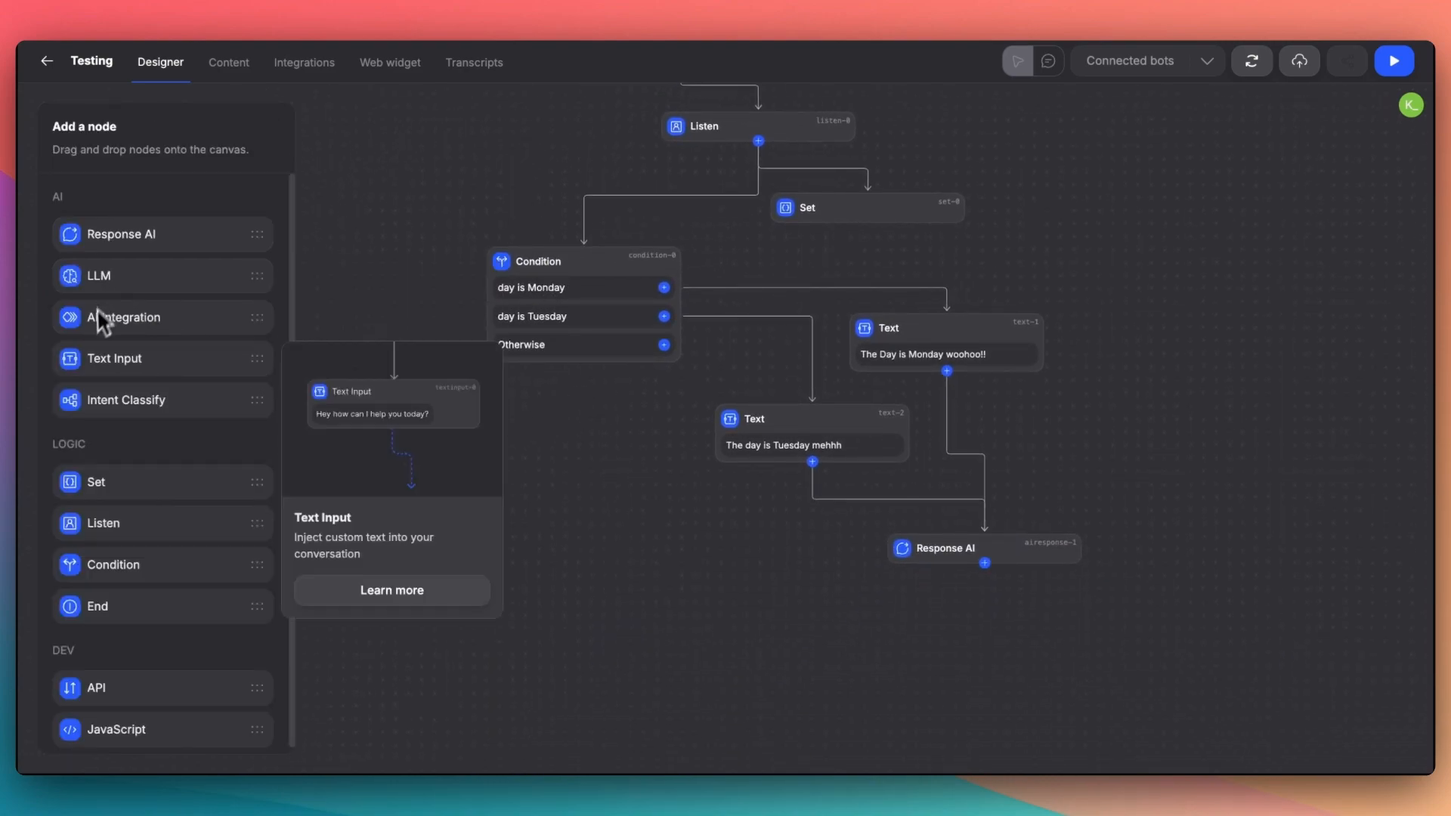
pyautogui.moveTo(115, 364); pyautogui.dragTo(583, 479)
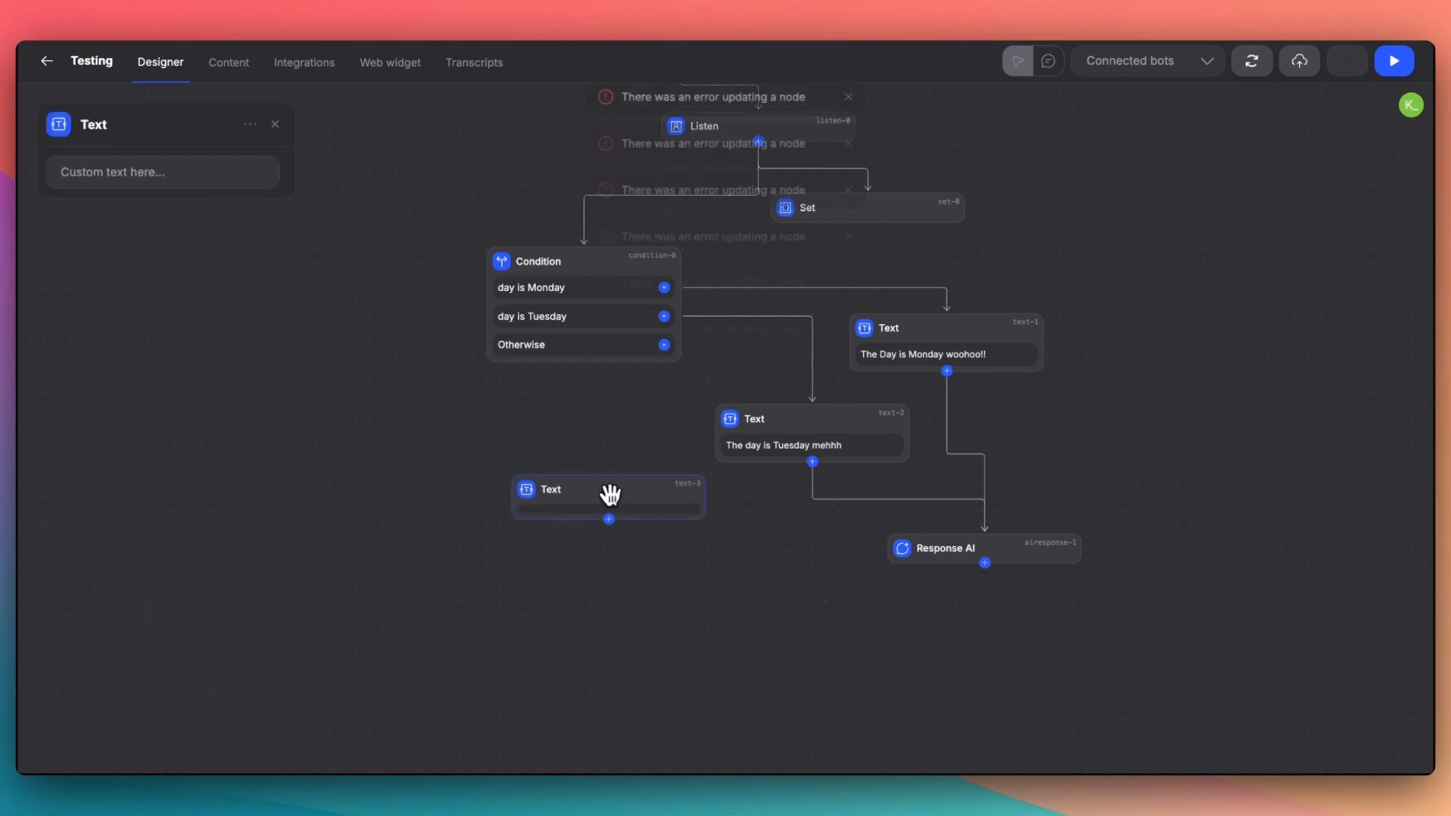
pyautogui.click(616, 476)
pyautogui.click(182, 182)
pyautogui.write('Yoo')
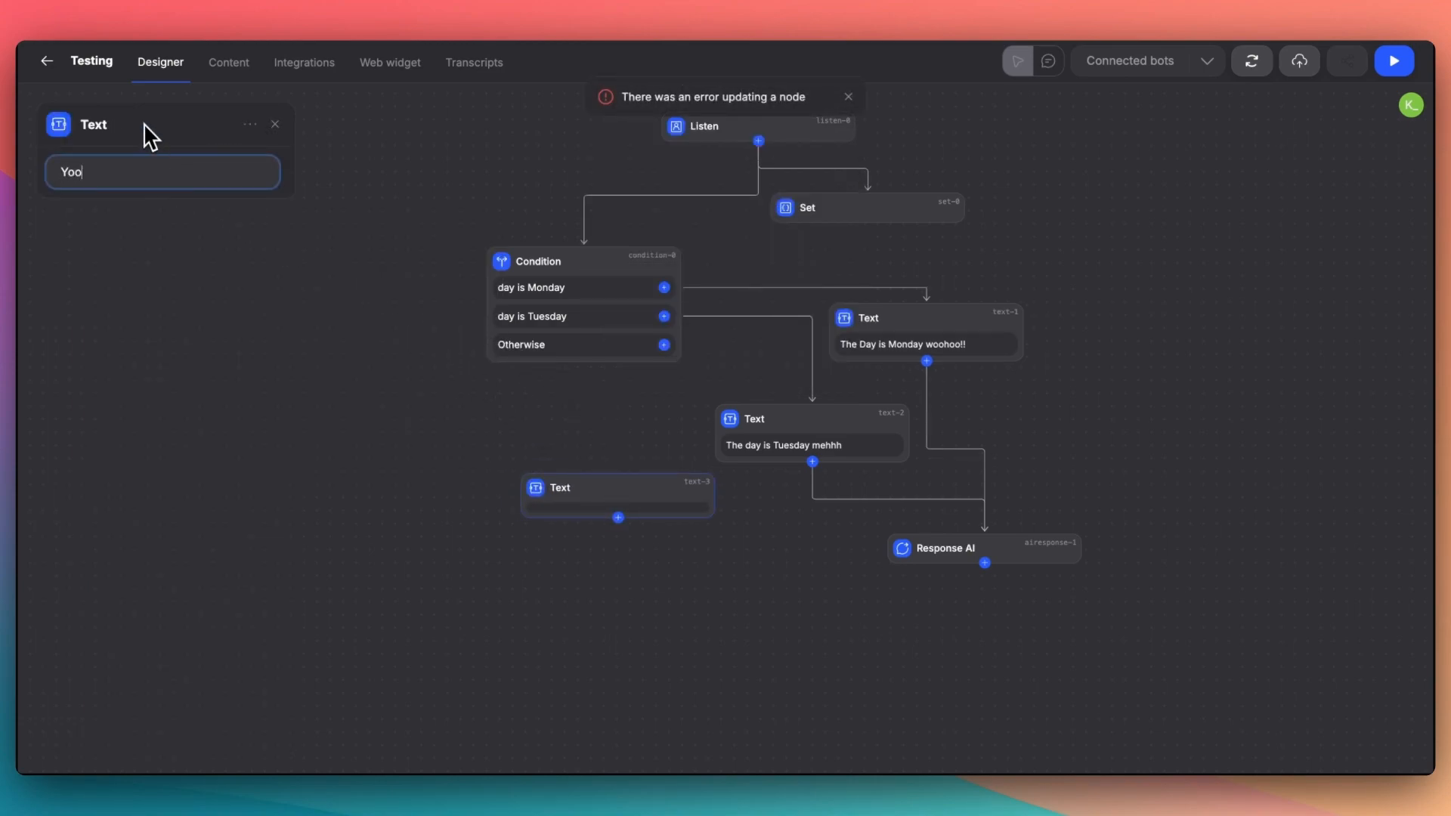
pyautogui.write(' I dont know (;(')
pyautogui.click(143, 124)
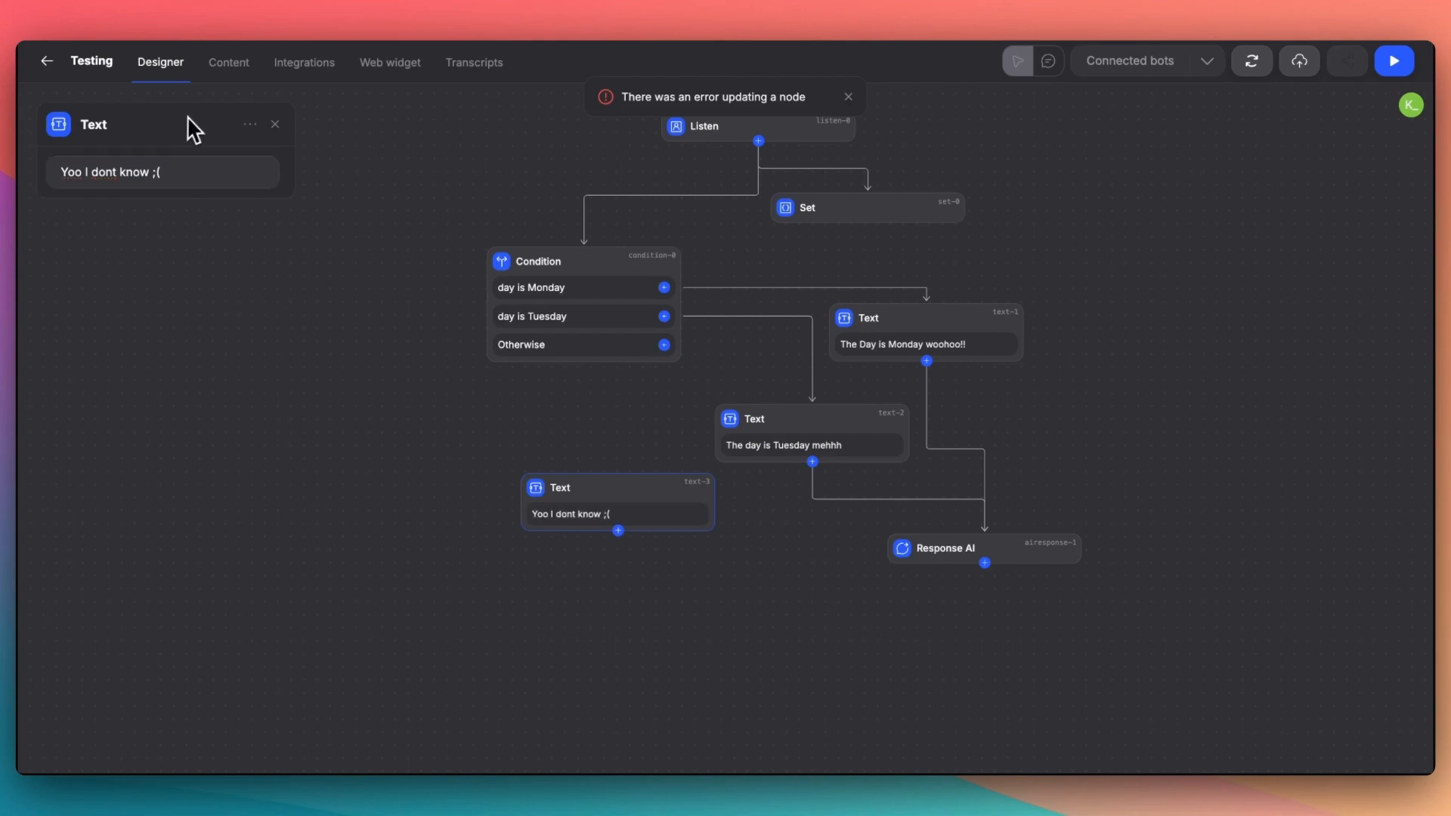
pyautogui.click(275, 124)
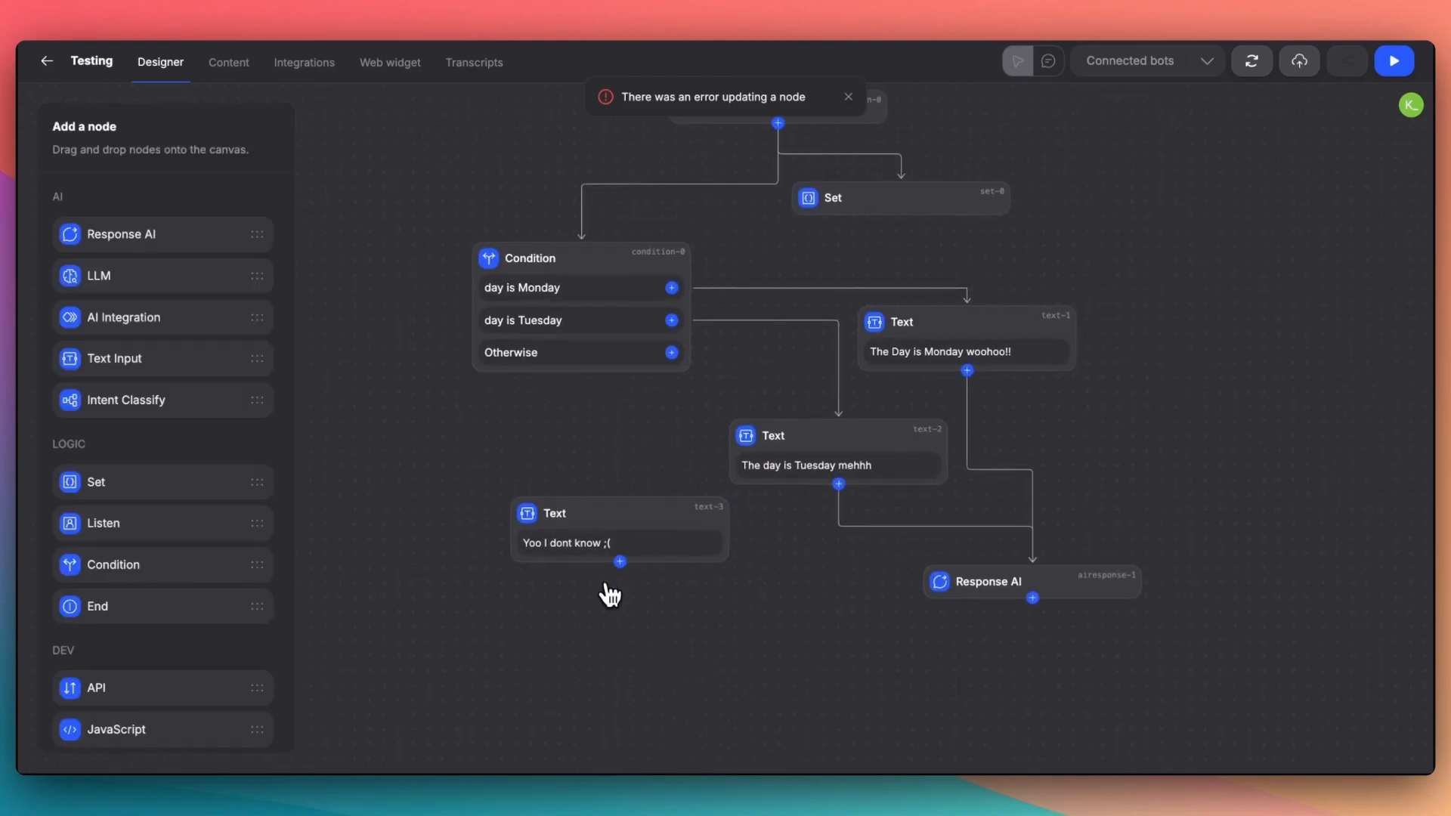
# - Connect the Condition node's Otherwise output to the new Text node and that node's output to the final Response AI node
pyautogui.moveTo(622, 490); pyautogui.dragTo(622, 495)
pyautogui.moveTo(620, 563); pyautogui.dragTo(1043, 572)
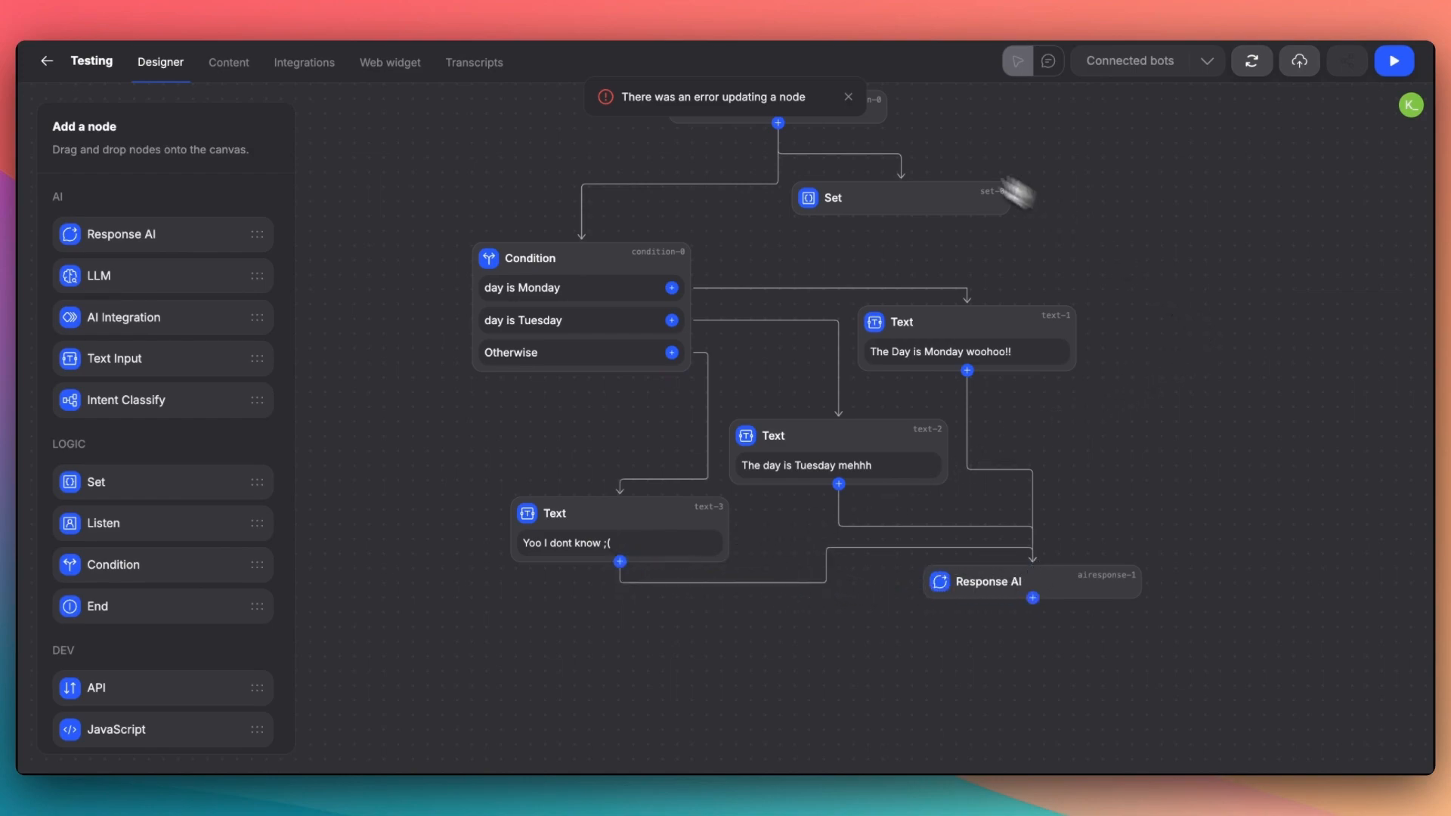
pyautogui.click(848, 97)
# - Run the sandbox chat again as a web assistant, answer Sunday, and check the reply from the Otherwise branch
pyautogui.click(1395, 62)
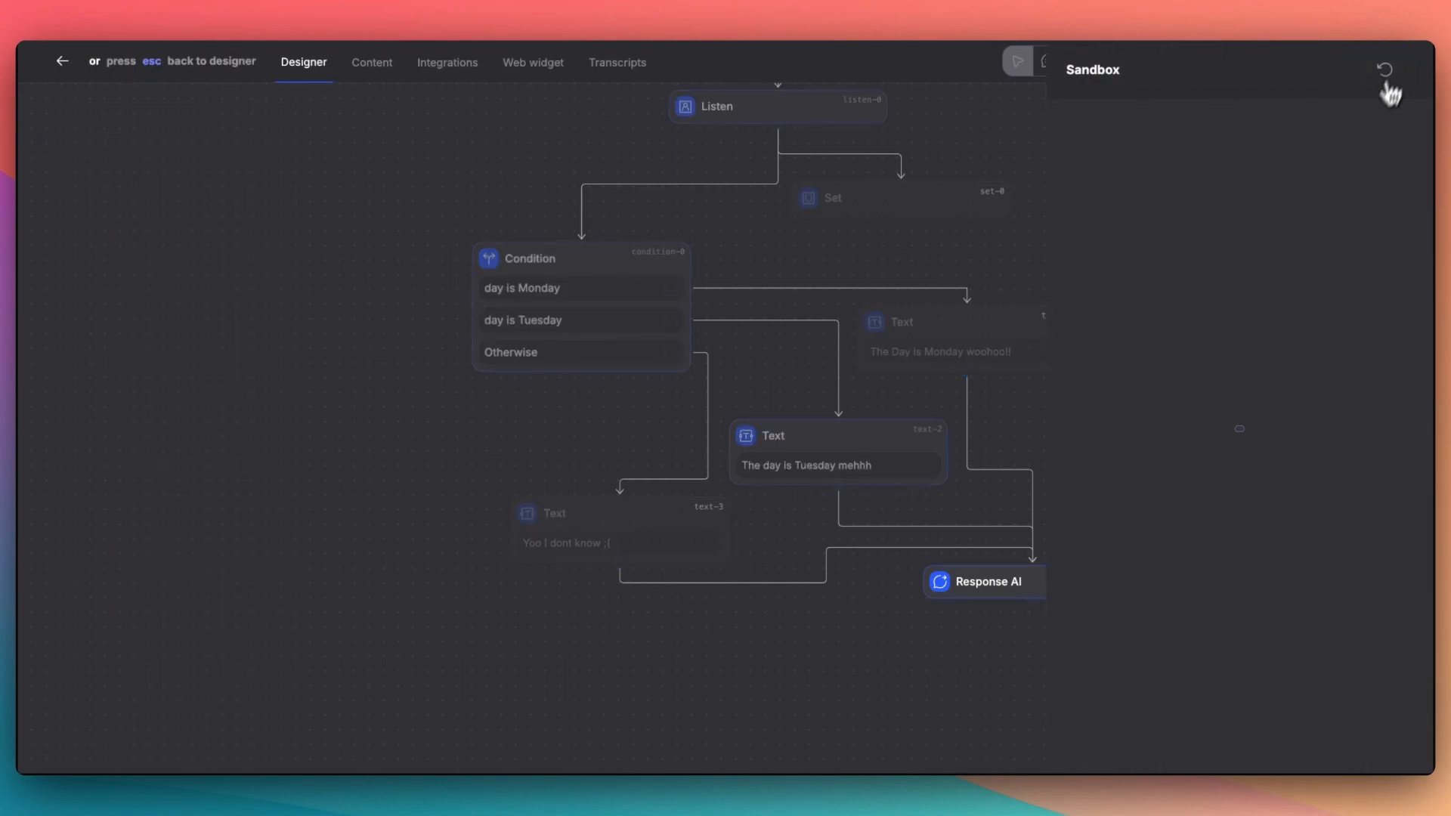
pyautogui.click(1232, 514)
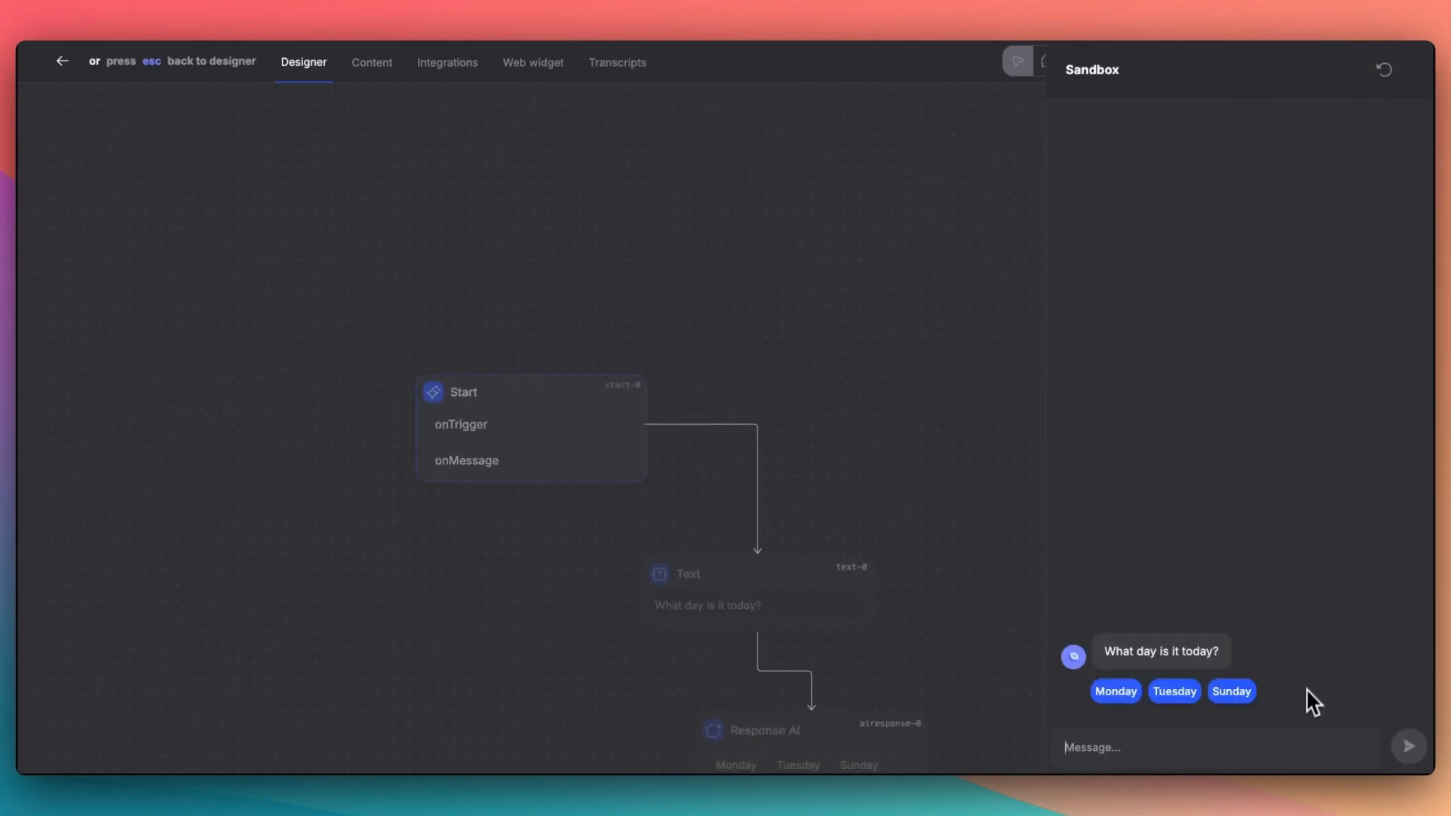
pyautogui.click(1230, 691)
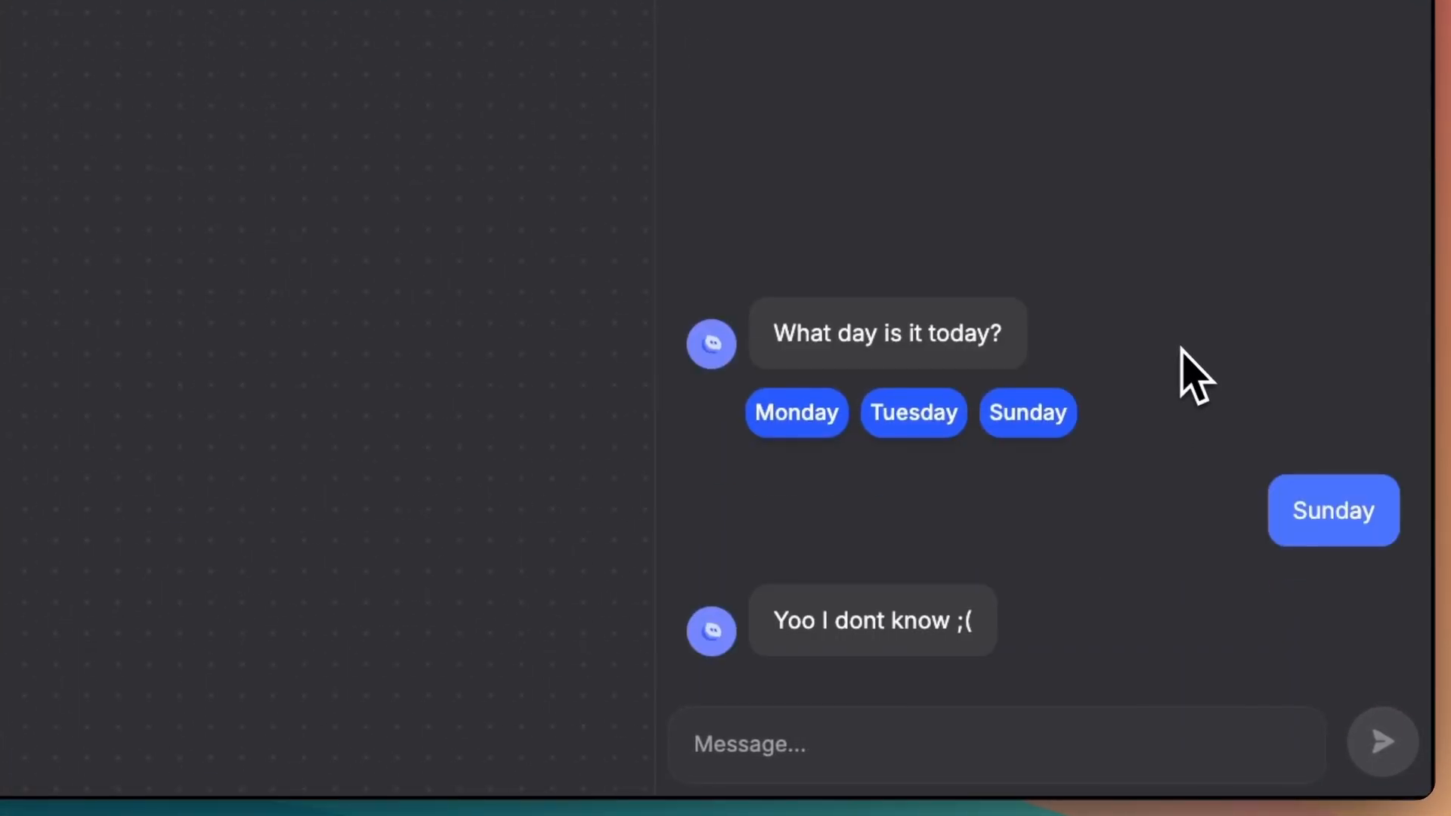
pyautogui.moveTo(777, 620); pyautogui.dragTo(1005, 664)
pyautogui.click(1043, 690)
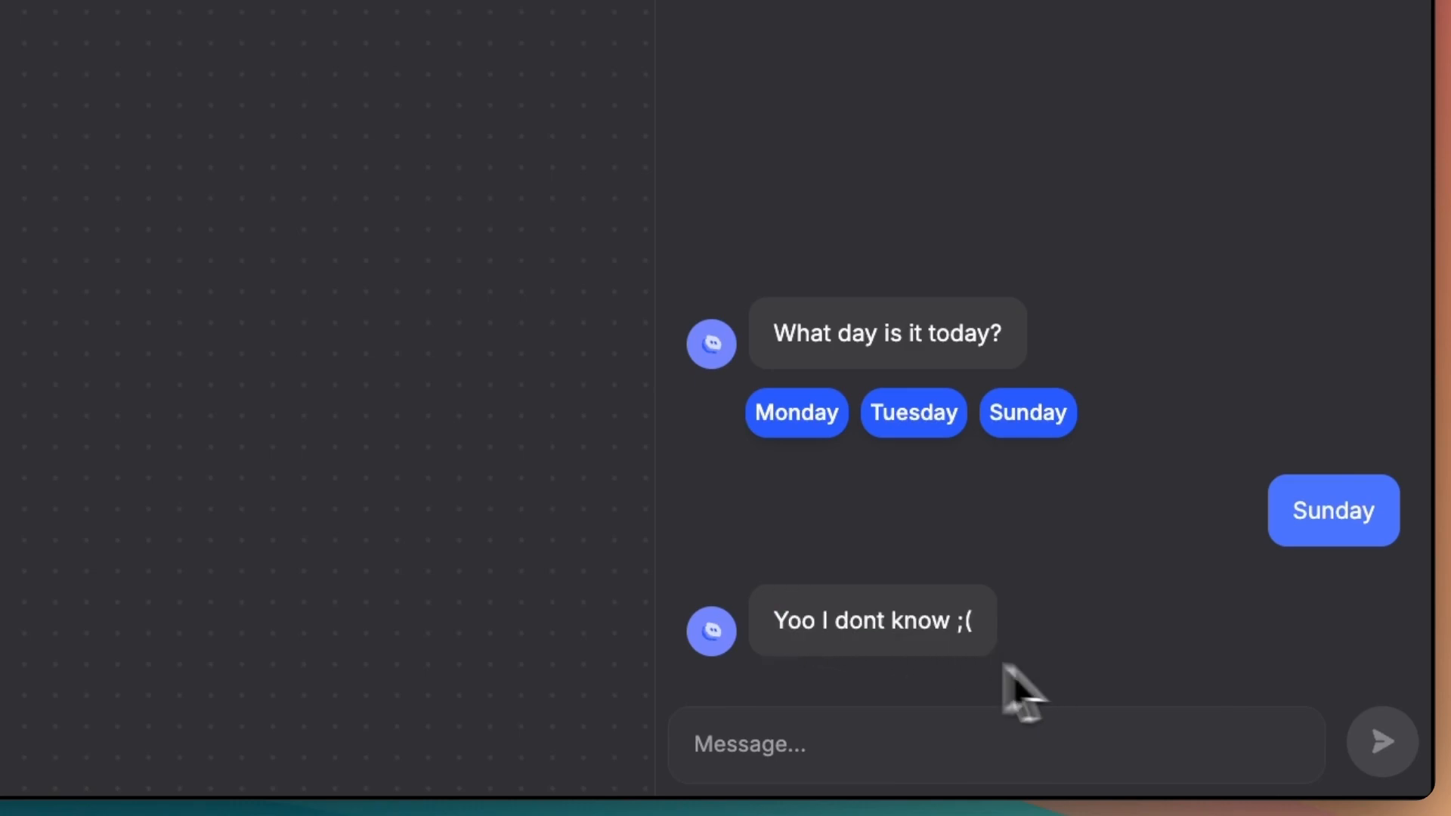